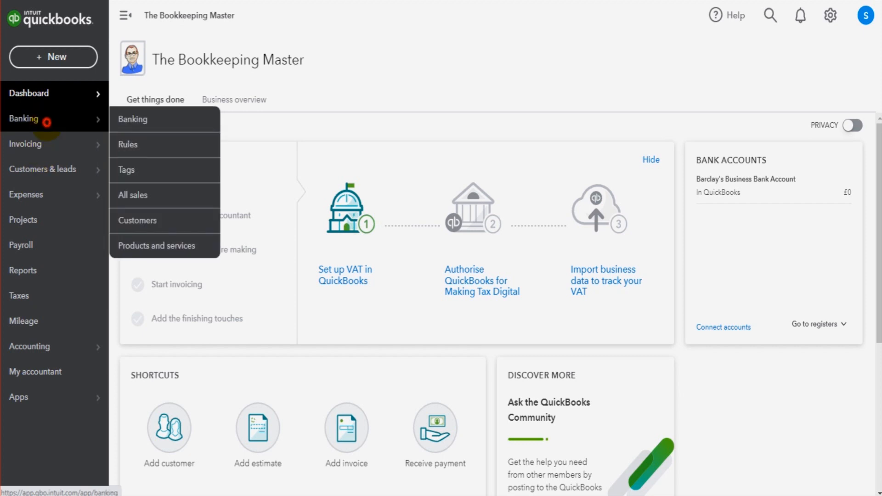
Open the Banking page.
{"action": "left_click", "coordinate": [39, 119]}
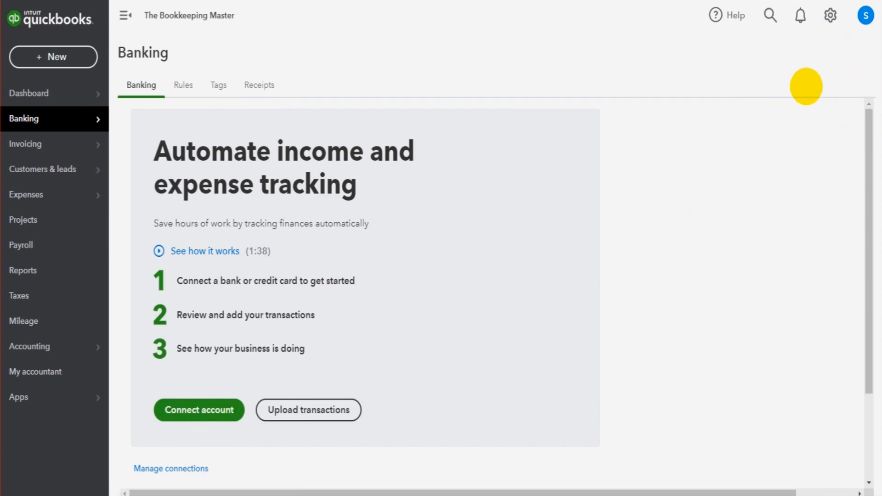
{"action": "left_click", "coordinate": [187, 400]}
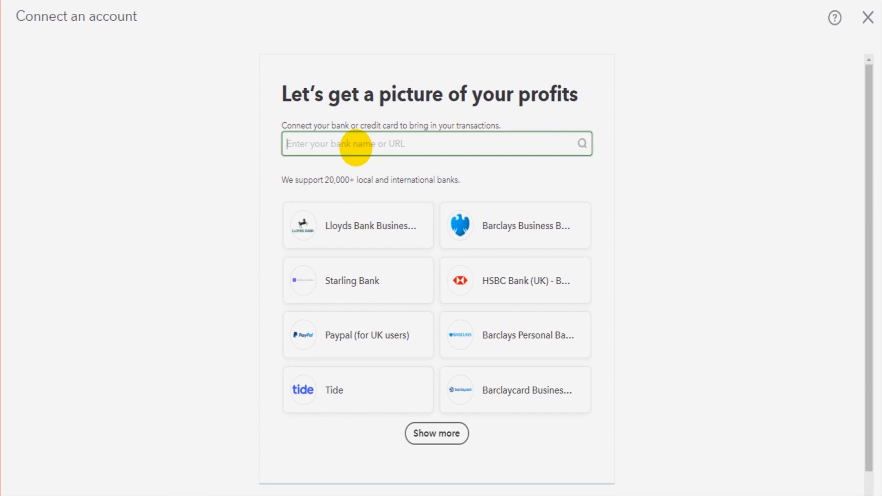
{"action": "left_click", "coordinate": [550, 226]}
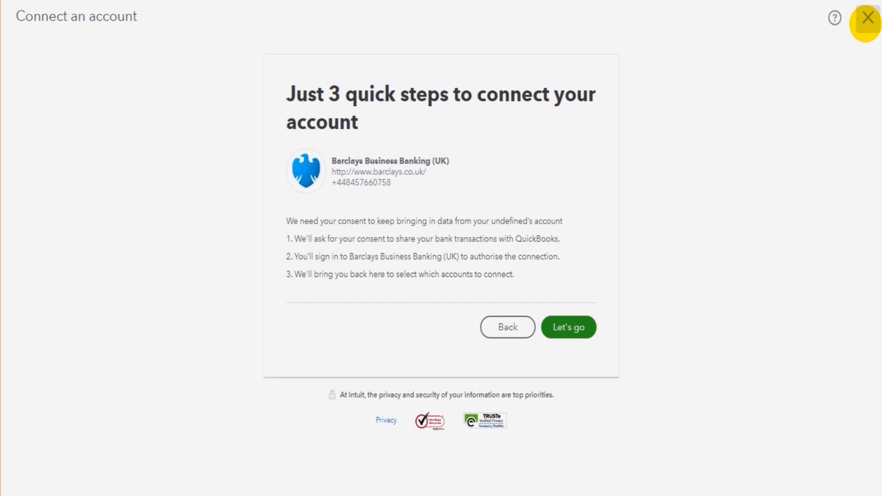
{"action": "left_click", "coordinate": [868, 18]}
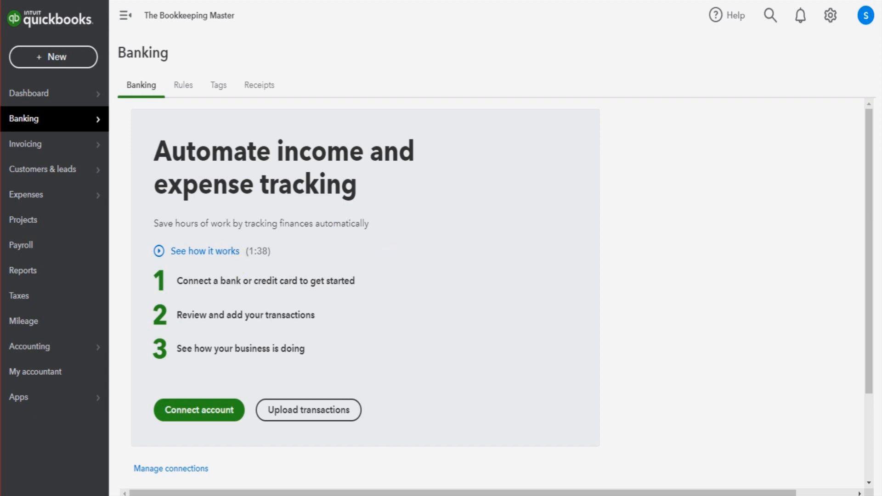
Switch to Excel and review the example bank transactions spreadsheet's Date, Description and Amount columns.
{"action": "left_click_drag", "start_coordinate": [0, 60], "coordinate": [591, 131]}
{"action": "left_click", "coordinate": [509, 321]}
{"action": "left_click", "coordinate": [763, 73]}
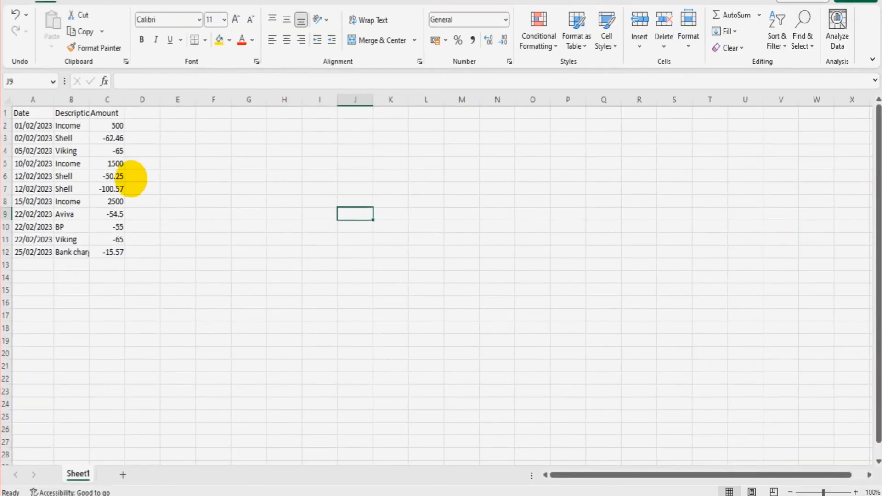
{"action": "left_click_drag", "start_coordinate": [23, 113], "coordinate": [117, 253]}
{"action": "left_click", "coordinate": [169, 229]}
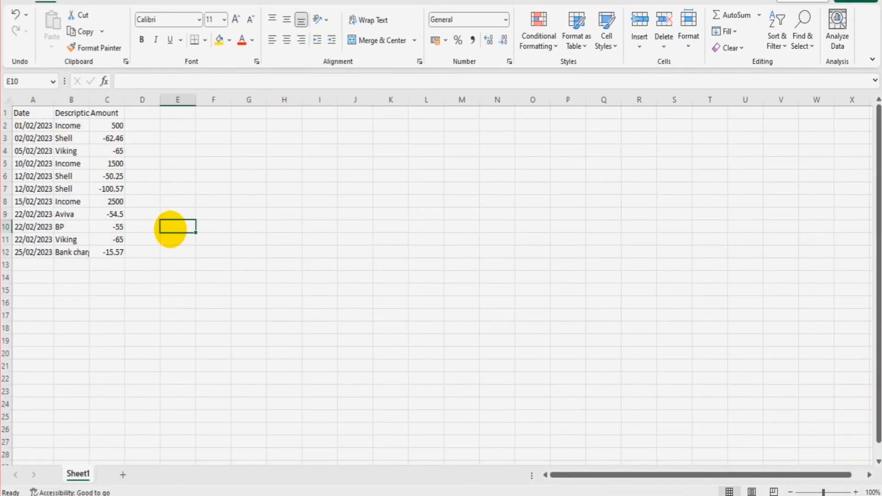
{"action": "left_click", "coordinate": [31, 113]}
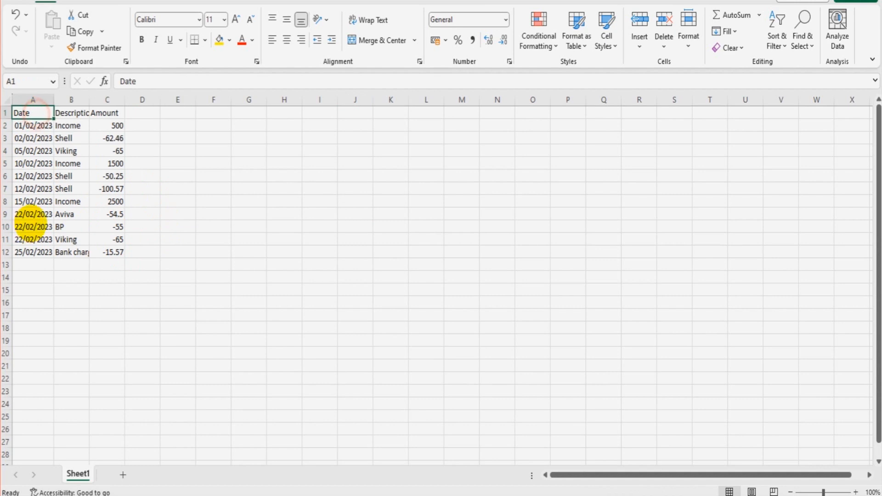
{"action": "key", "text": "Right"}
{"action": "key", "text": "Right"}
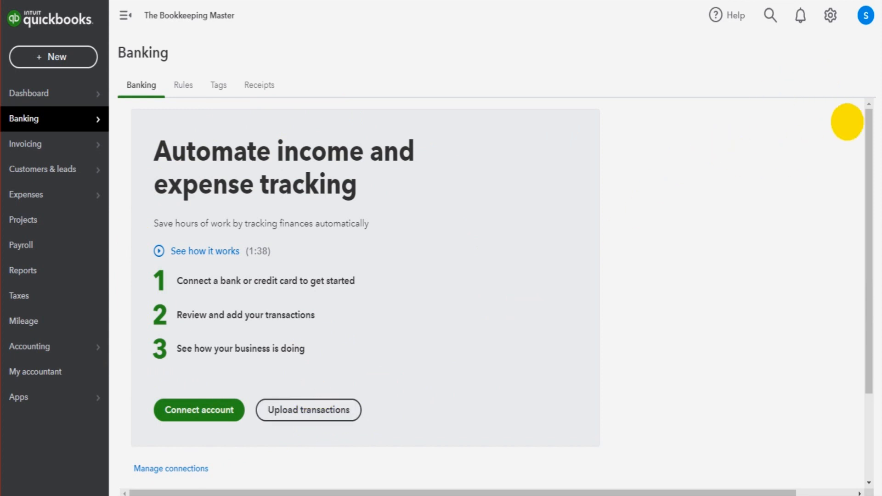
Start a manual transaction upload and add the Example bank transactions.csv file, then continue.
{"action": "left_click", "coordinate": [322, 416]}
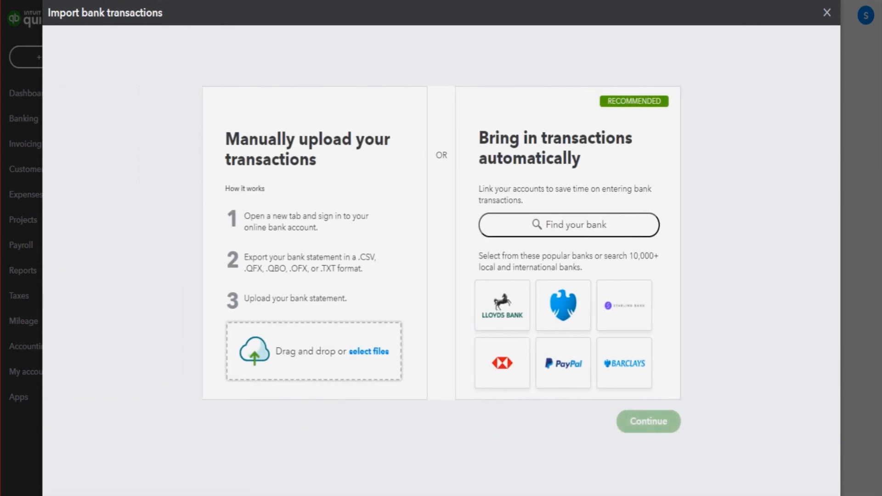
{"action": "left_click_drag", "start_coordinate": [165, 242], "coordinate": [313, 352]}
{"action": "left_click", "coordinate": [646, 417]}
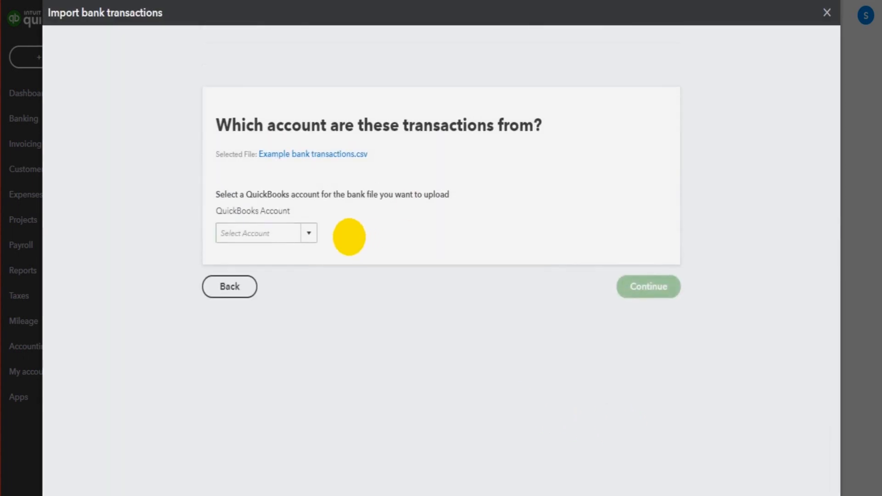
Choose Barclay's Business Bank Account - GBP as the QuickBooks account for the uploaded file and continue.
{"action": "left_click", "coordinate": [309, 233]}
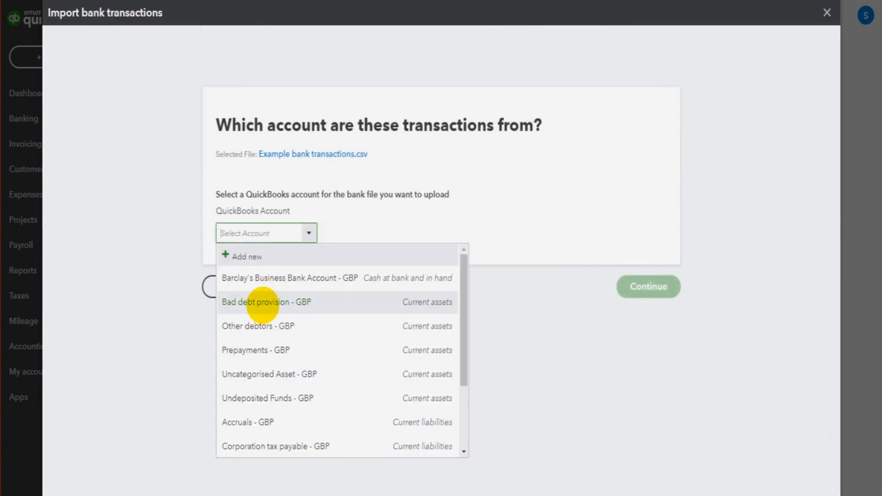
{"action": "left_click", "coordinate": [286, 278]}
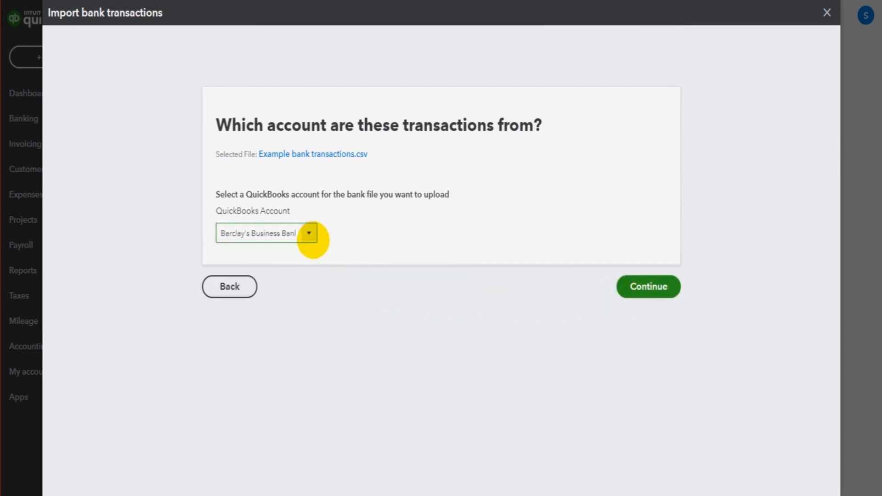
{"action": "left_click", "coordinate": [312, 239]}
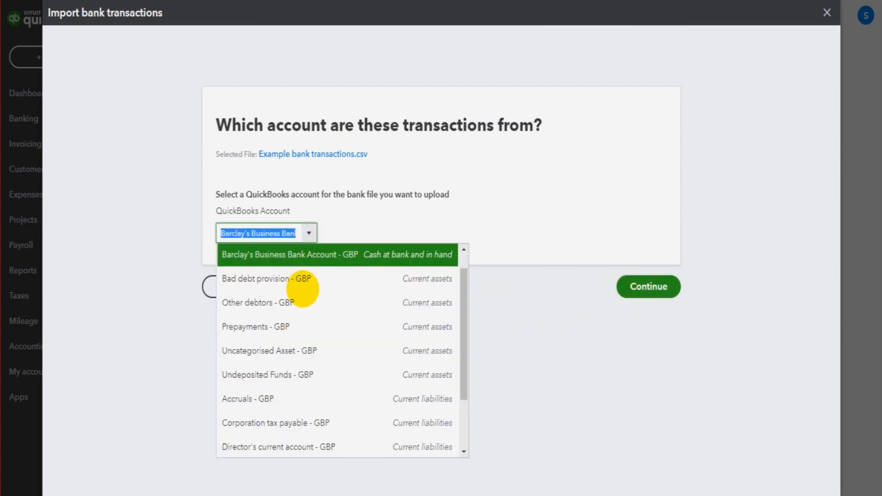
{"action": "left_click", "coordinate": [419, 204]}
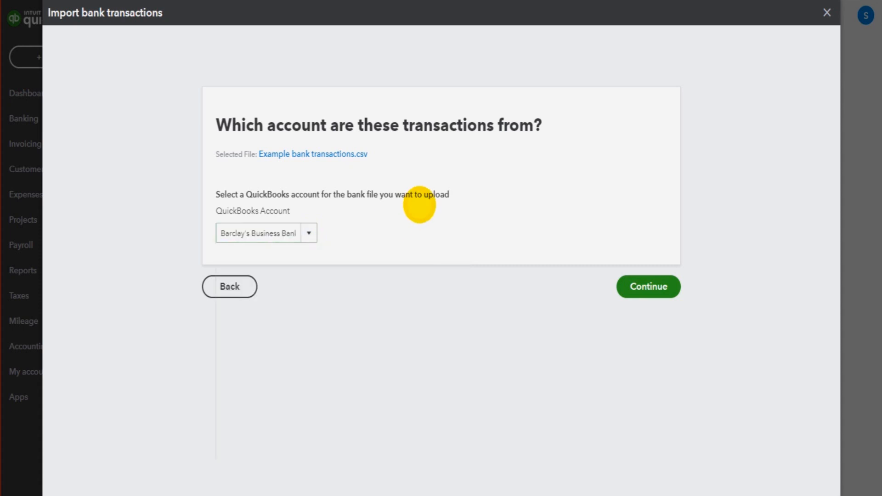
{"action": "left_click", "coordinate": [648, 281]}
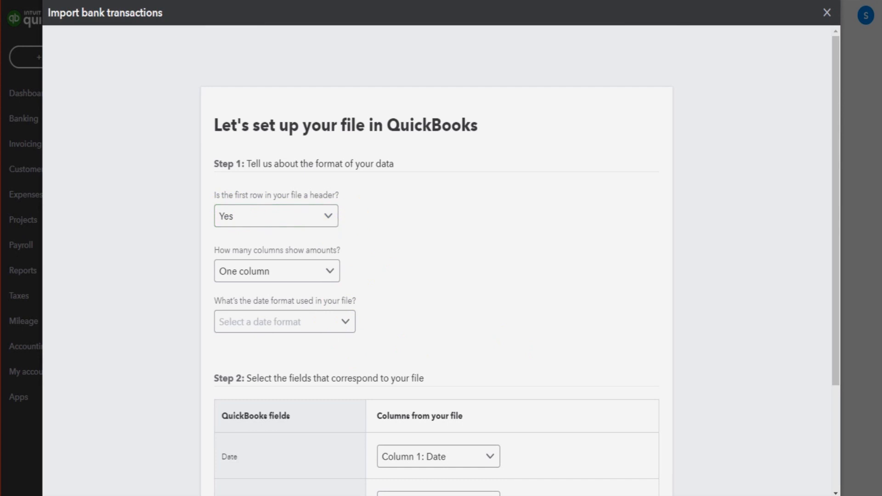
Examine the spreadsheet's header row in Excel before returning to the import setup.
{"action": "left_click_drag", "start_coordinate": [1, 51], "coordinate": [656, 145]}
{"action": "left_click", "coordinate": [172, 217]}
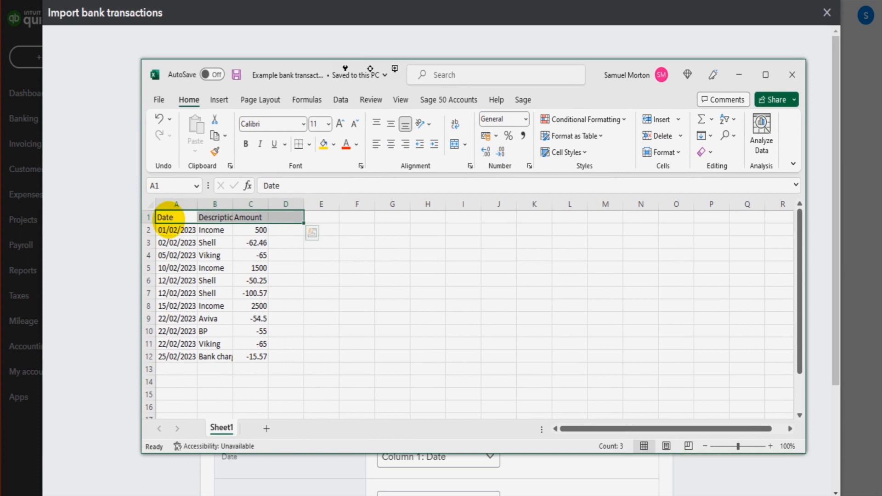
{"action": "left_click", "coordinate": [225, 219]}
{"action": "left_click", "coordinate": [250, 221]}
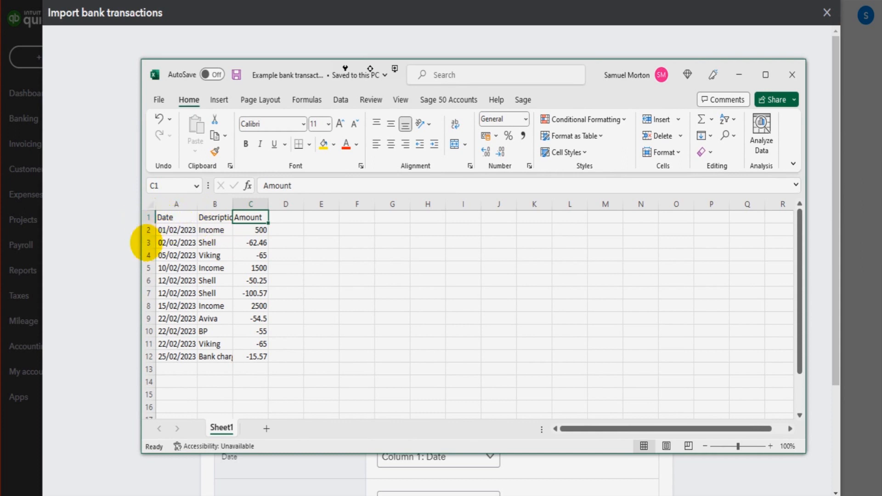
{"action": "left_click_drag", "start_coordinate": [167, 217], "coordinate": [257, 218]}
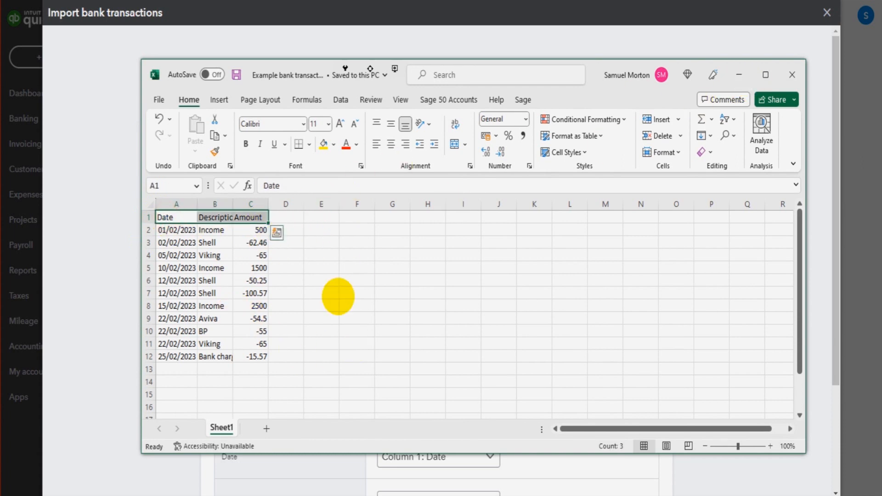
{"action": "left_click", "coordinate": [297, 277]}
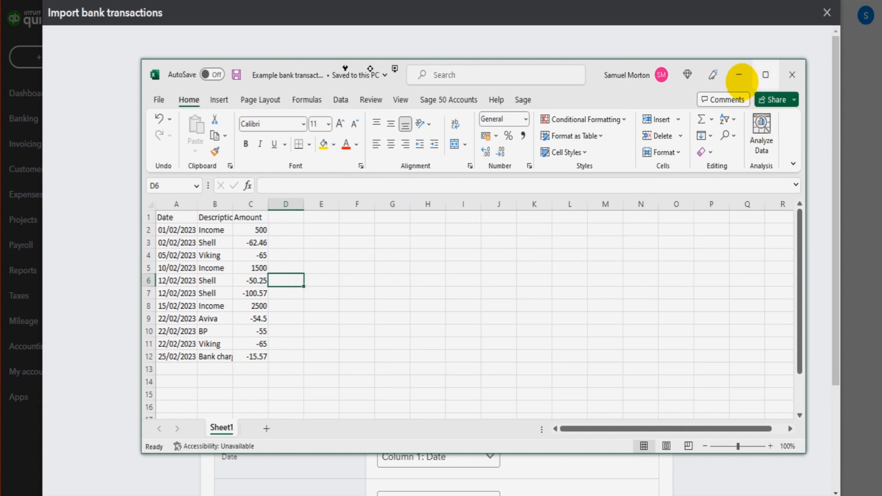
{"action": "left_click", "coordinate": [739, 75]}
Examine the Amount column values in the spreadsheet to check how amounts are laid out.
{"action": "scroll", "coordinate": [451, 243], "scroll_direction": "down", "scroll_amount": 1}
{"action": "left_click", "coordinate": [287, 495]}
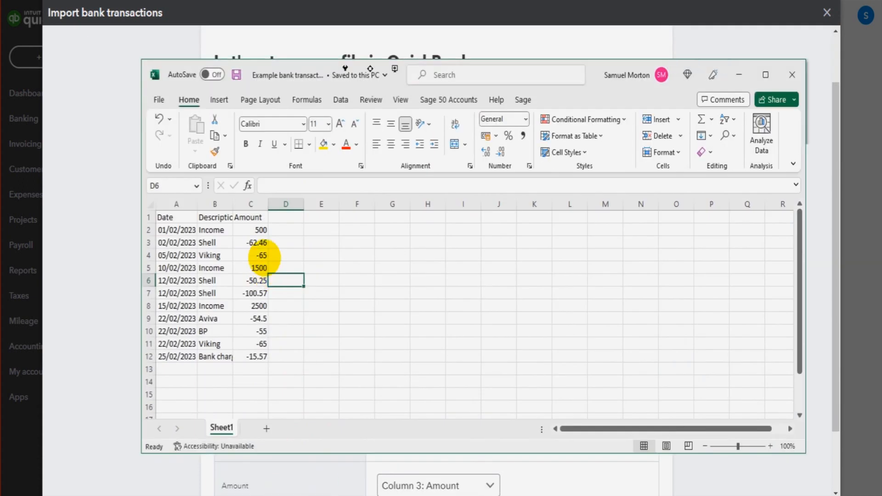
{"action": "left_click_drag", "start_coordinate": [251, 232], "coordinate": [250, 365]}
{"action": "left_click_drag", "start_coordinate": [183, 234], "coordinate": [183, 345]}
{"action": "left_click_drag", "start_coordinate": [217, 231], "coordinate": [222, 282]}
{"action": "left_click_drag", "start_coordinate": [257, 227], "coordinate": [256, 358]}
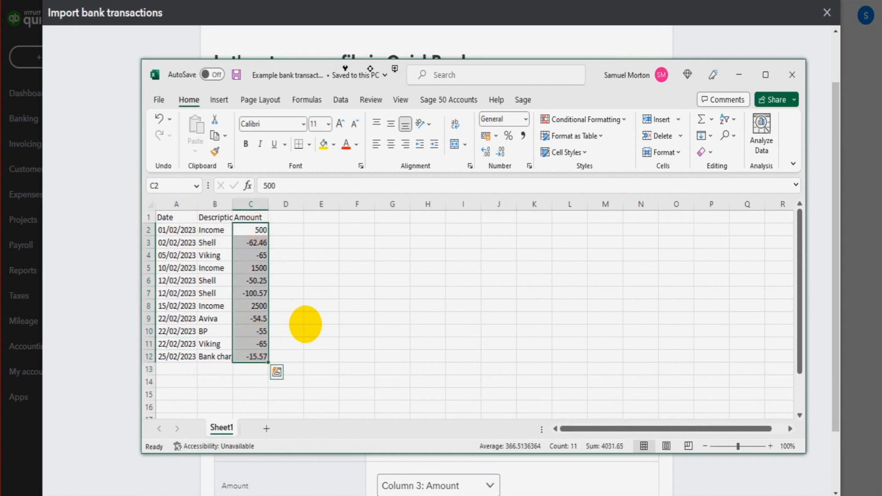
{"action": "left_click", "coordinate": [357, 307]}
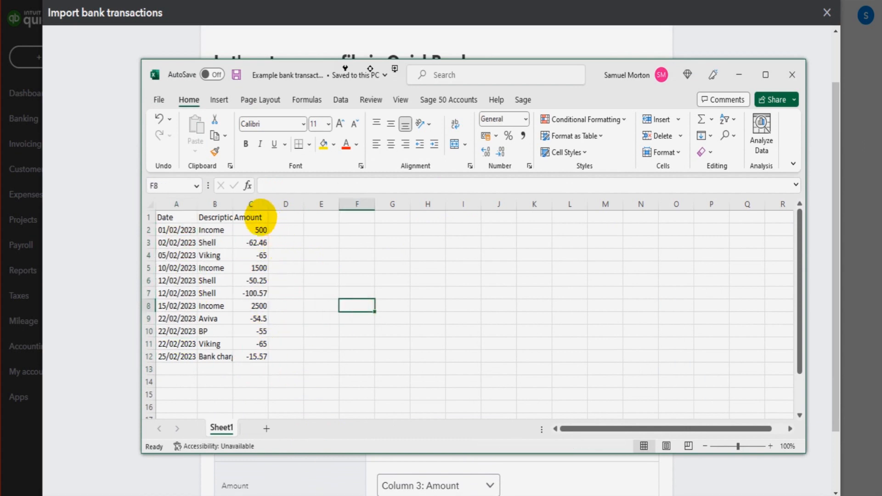
{"action": "left_click", "coordinate": [247, 217]}
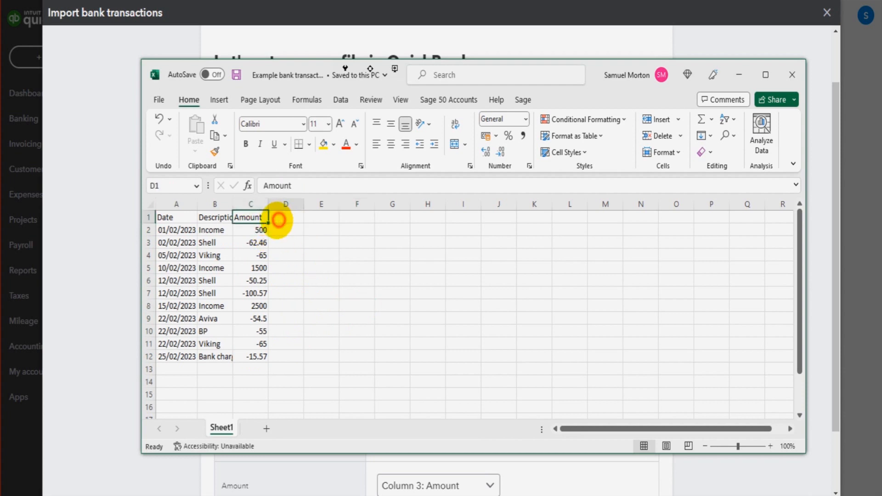
{"action": "left_click", "coordinate": [280, 217]}
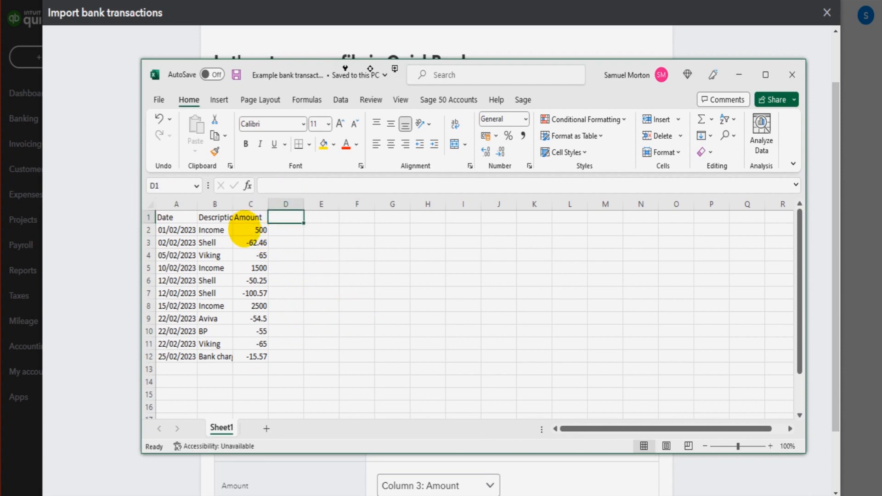
{"action": "left_click_drag", "start_coordinate": [251, 216], "coordinate": [241, 354]}
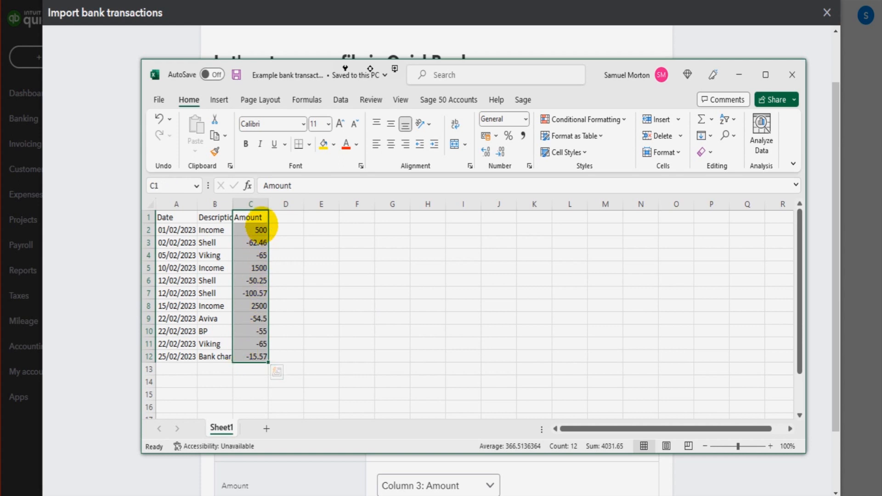
{"action": "left_click", "coordinate": [262, 231]}
{"action": "left_click", "coordinate": [254, 268]}
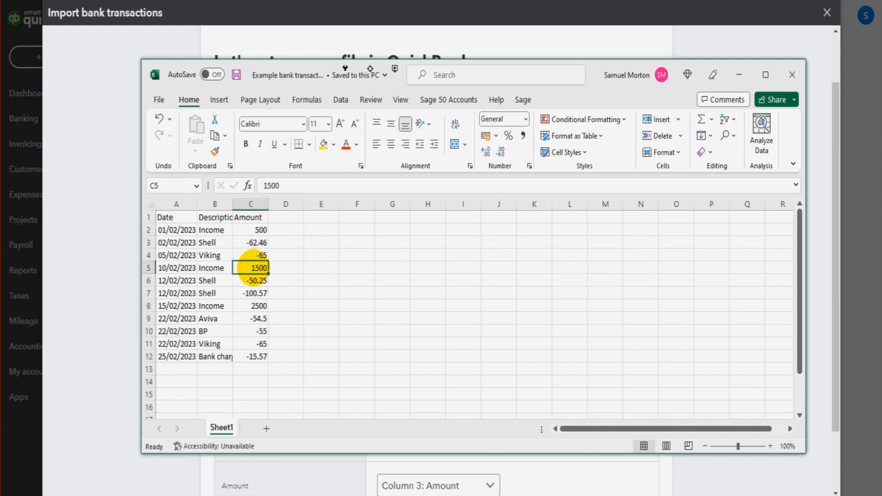
{"action": "left_click_drag", "start_coordinate": [288, 217], "coordinate": [289, 354]}
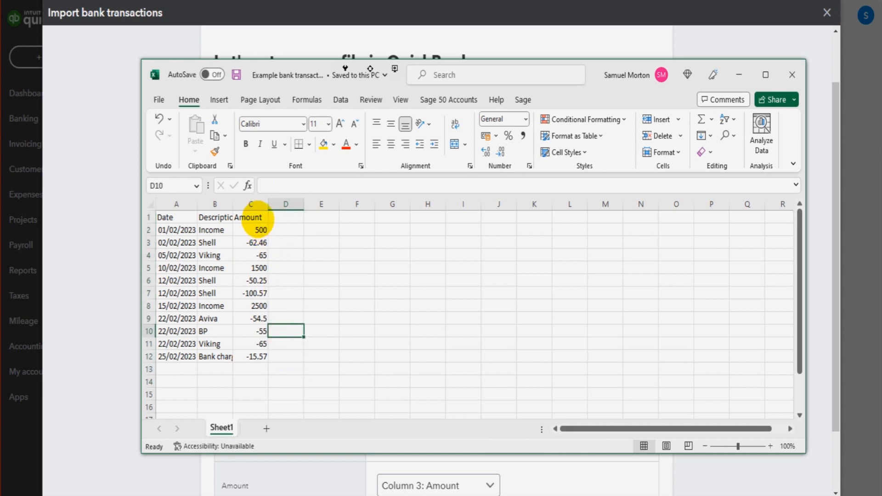
{"action": "left_click_drag", "start_coordinate": [257, 219], "coordinate": [255, 357]}
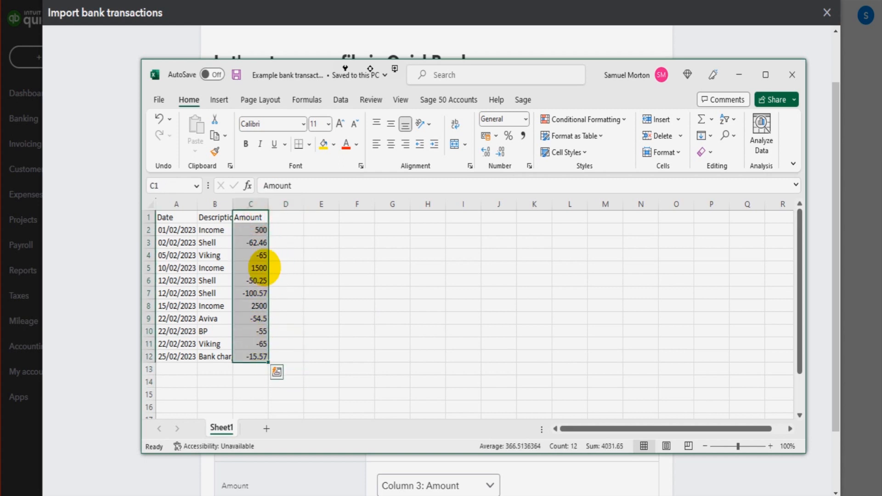
{"action": "left_click", "coordinate": [258, 230]}
{"action": "left_click_drag", "start_coordinate": [248, 219], "coordinate": [250, 343]}
{"action": "left_click", "coordinate": [739, 73]}
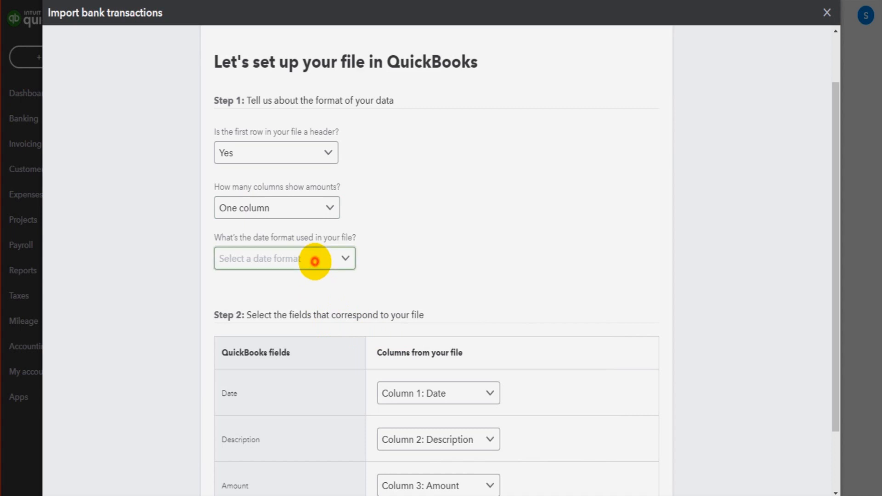
Set the file's date format to dd/MM/yyyy after checking the date layout in the spreadsheet.
{"action": "left_click", "coordinate": [316, 260]}
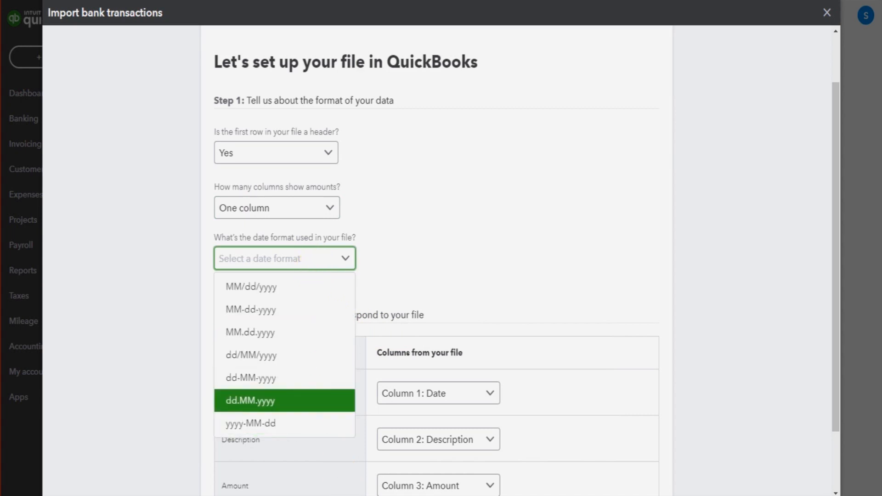
{"action": "left_click", "coordinate": [248, 495]}
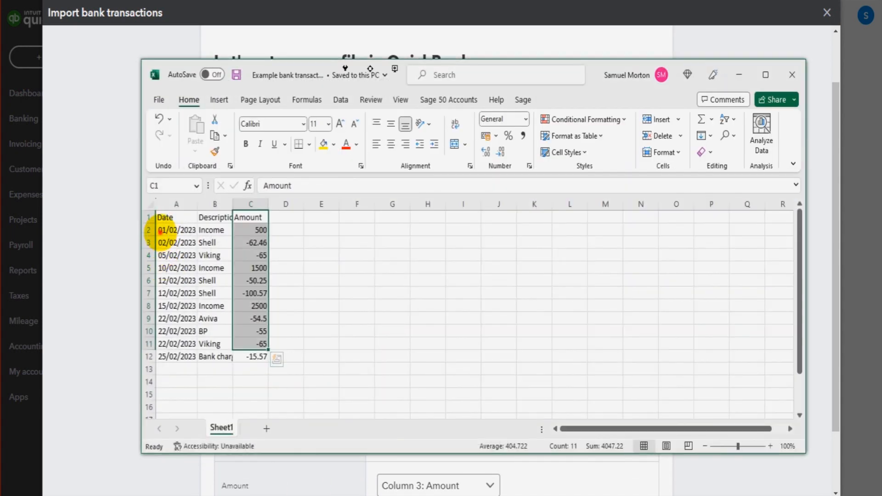
{"action": "left_click", "coordinate": [163, 228]}
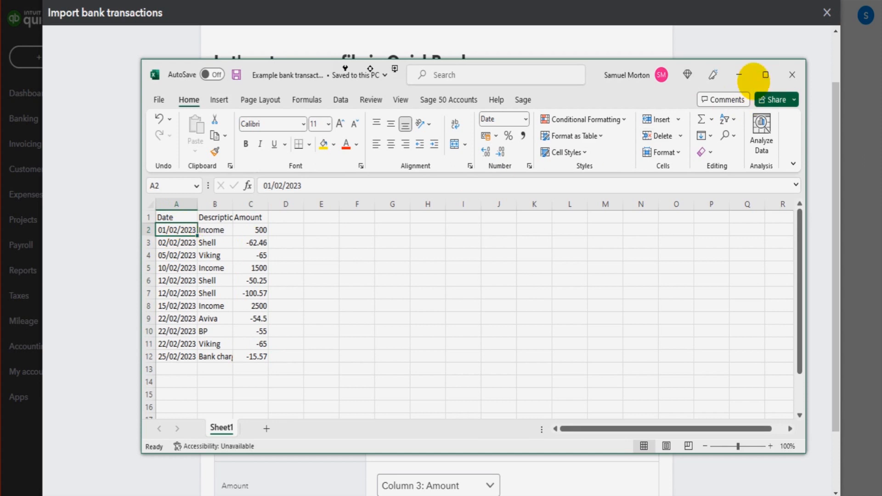
{"action": "left_click", "coordinate": [739, 75]}
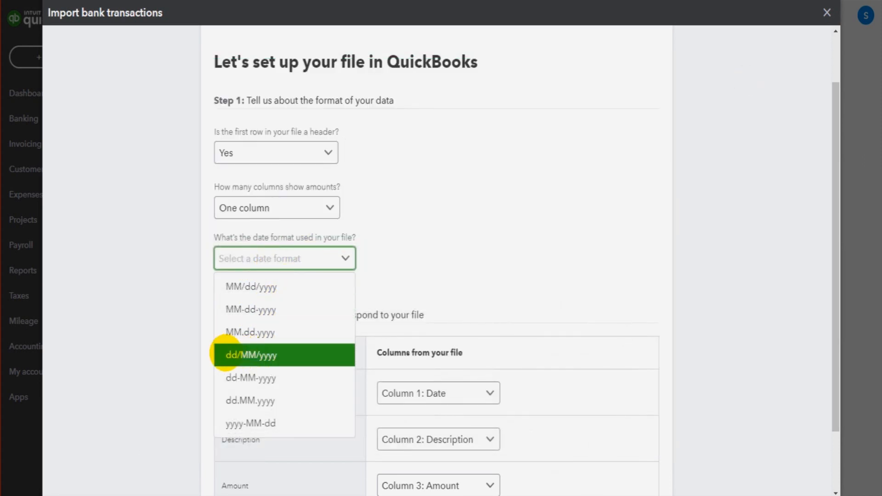
{"action": "left_click", "coordinate": [275, 355]}
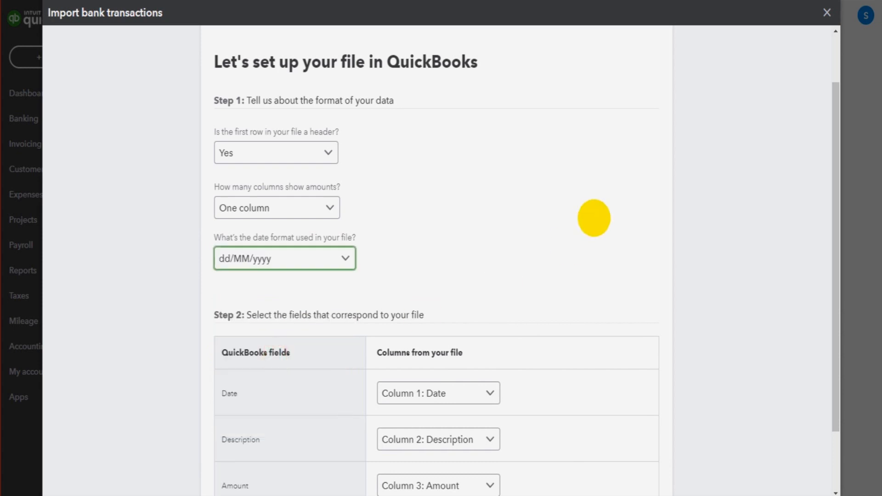
{"action": "scroll", "coordinate": [590, 226], "scroll_direction": "down", "scroll_amount": 2}
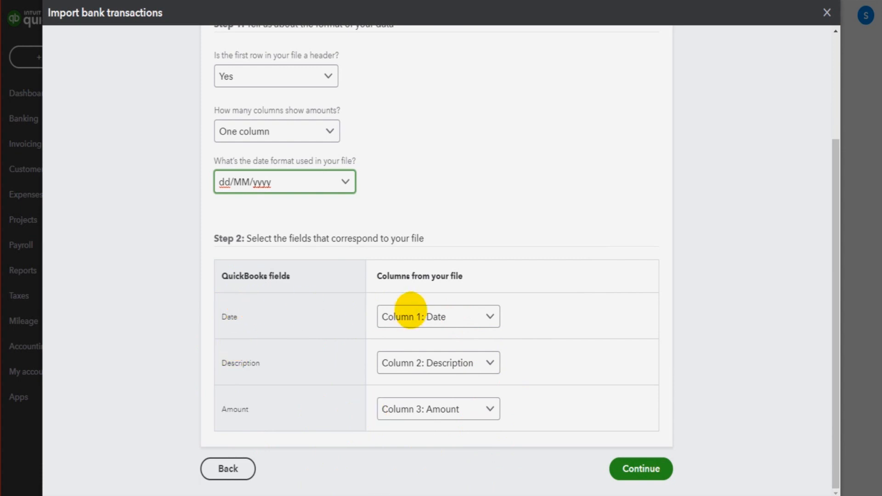
Compare the Date, Description and Amount field mappings against the spreadsheet's columns.
{"action": "left_click", "coordinate": [441, 317]}
{"action": "left_click", "coordinate": [441, 344]}
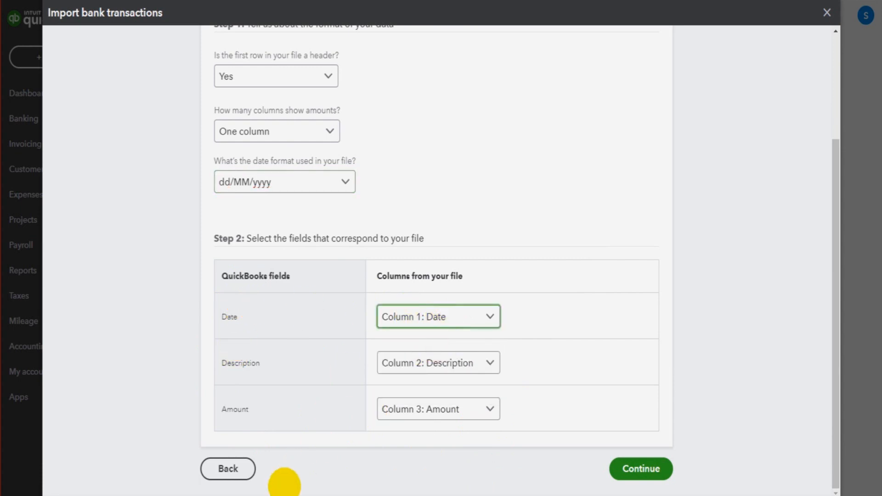
{"action": "key", "text": "alt+Tab"}
{"action": "left_click", "coordinate": [172, 203]}
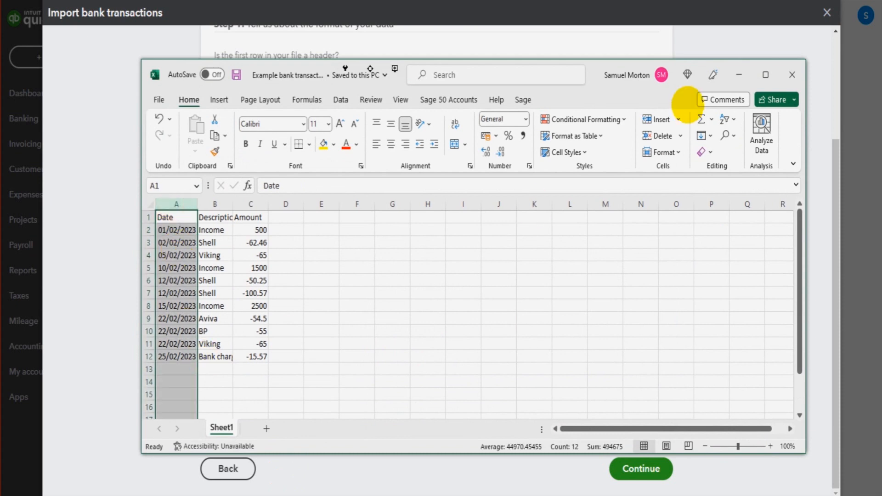
{"action": "left_click", "coordinate": [734, 69]}
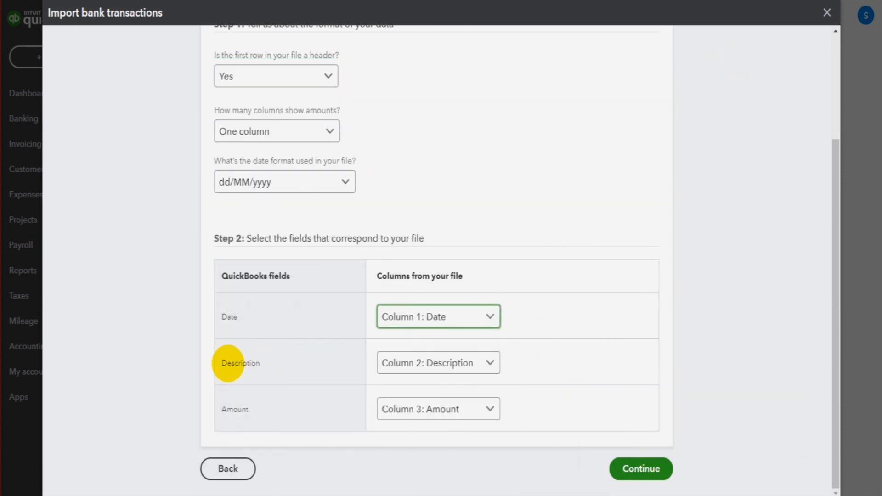
{"action": "left_click", "coordinate": [442, 368]}
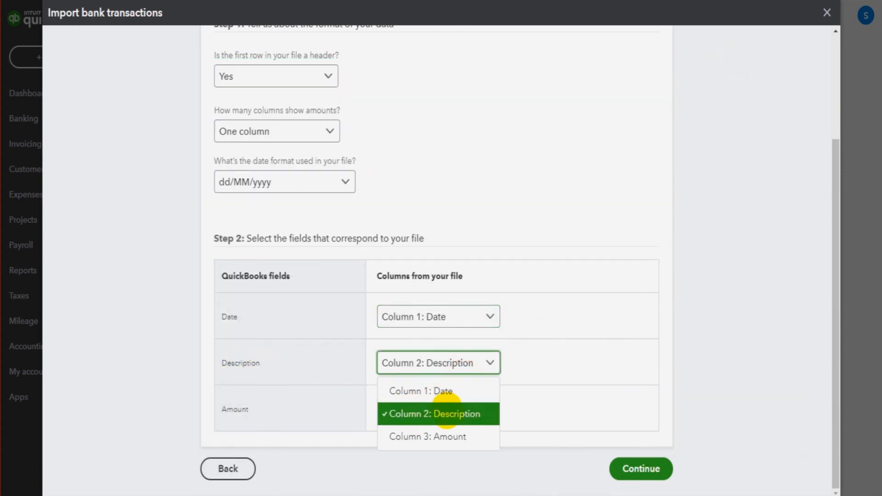
{"action": "left_click", "coordinate": [472, 415]}
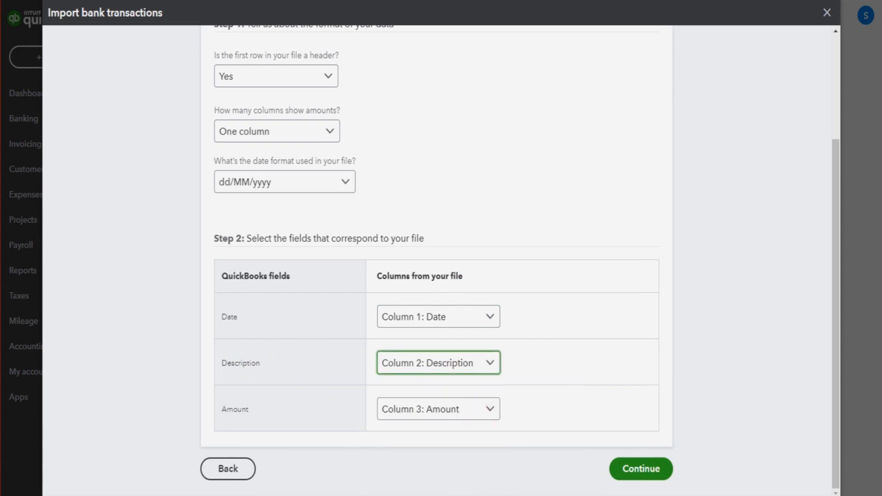
{"action": "key", "text": "alt+Tab"}
{"action": "left_click", "coordinate": [214, 204]}
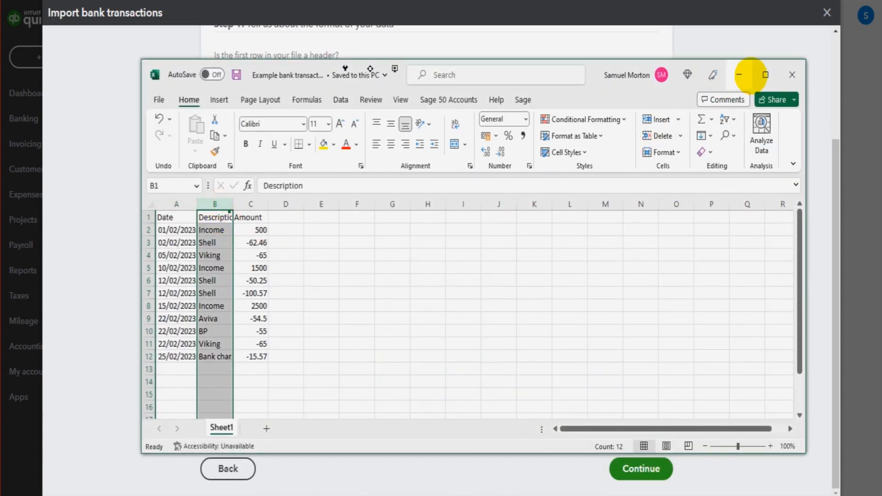
{"action": "left_click", "coordinate": [738, 74]}
{"action": "left_click", "coordinate": [430, 407]}
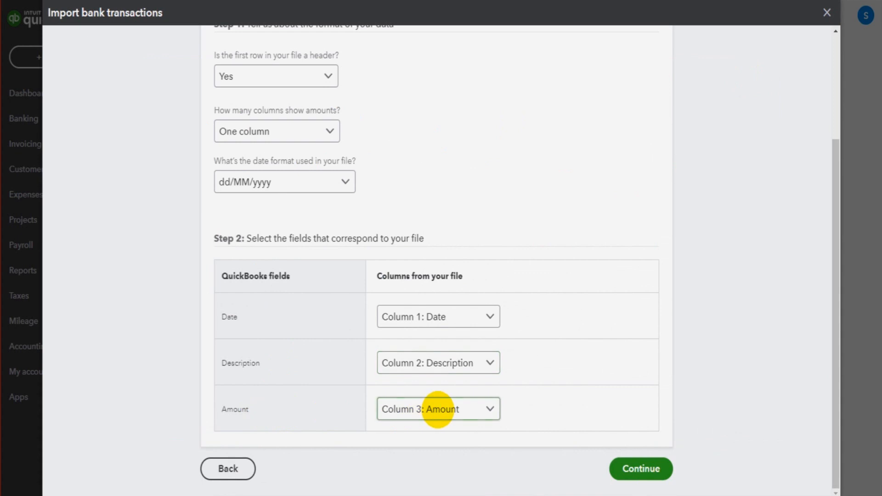
{"action": "key", "text": "alt+Tab"}
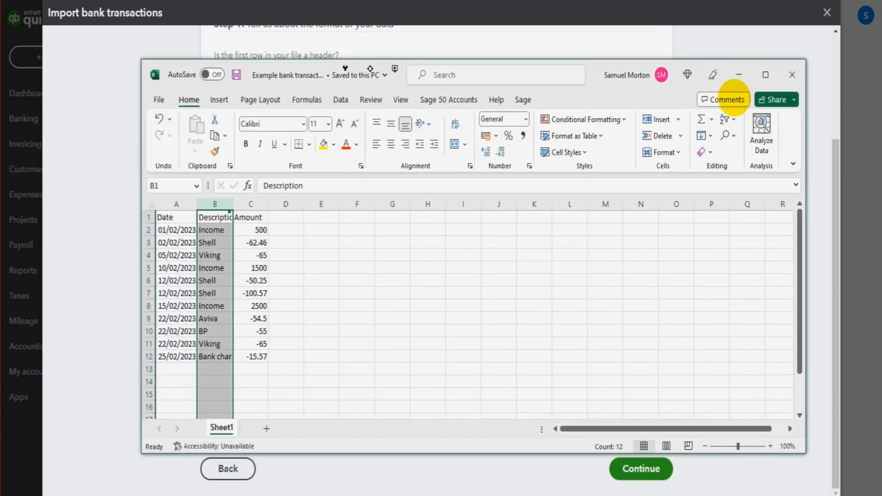
{"action": "left_click", "coordinate": [739, 75]}
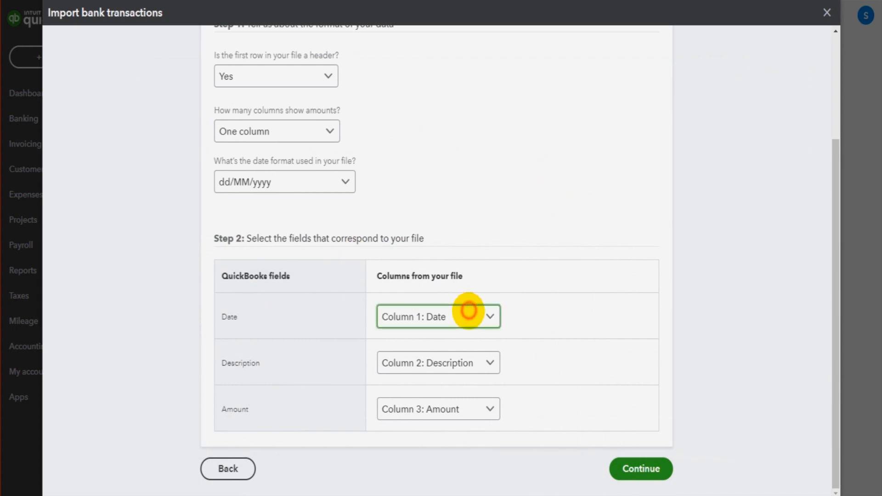
Keep Date, Description and Amount mapped to Column 1, Column 2 and Column 3 and continue.
{"action": "left_click", "coordinate": [468, 311]}
{"action": "left_click", "coordinate": [497, 206]}
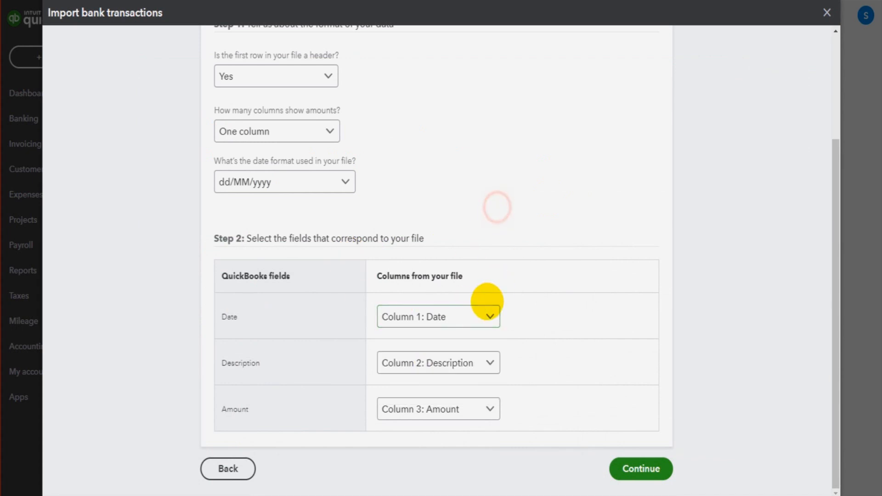
{"action": "left_click_drag", "start_coordinate": [219, 317], "coordinate": [215, 317]}
{"action": "left_click_drag", "start_coordinate": [265, 366], "coordinate": [220, 368]}
{"action": "left_click_drag", "start_coordinate": [252, 412], "coordinate": [233, 410]}
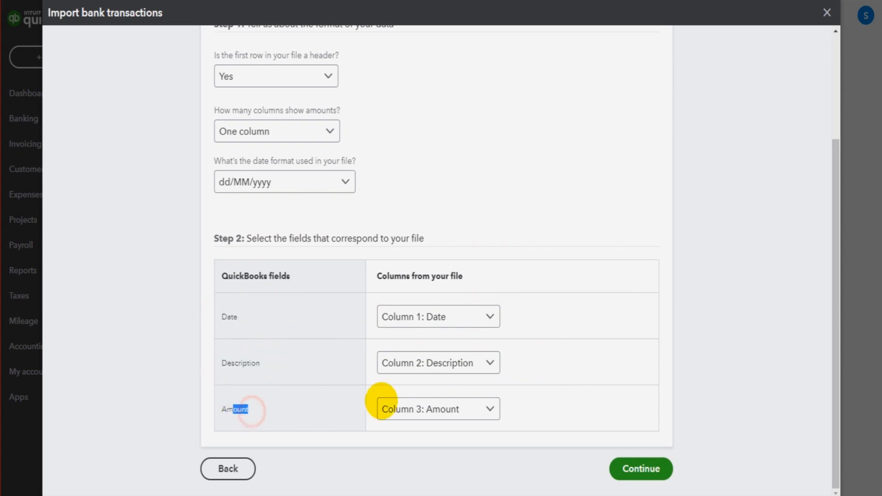
{"action": "left_click", "coordinate": [532, 218]}
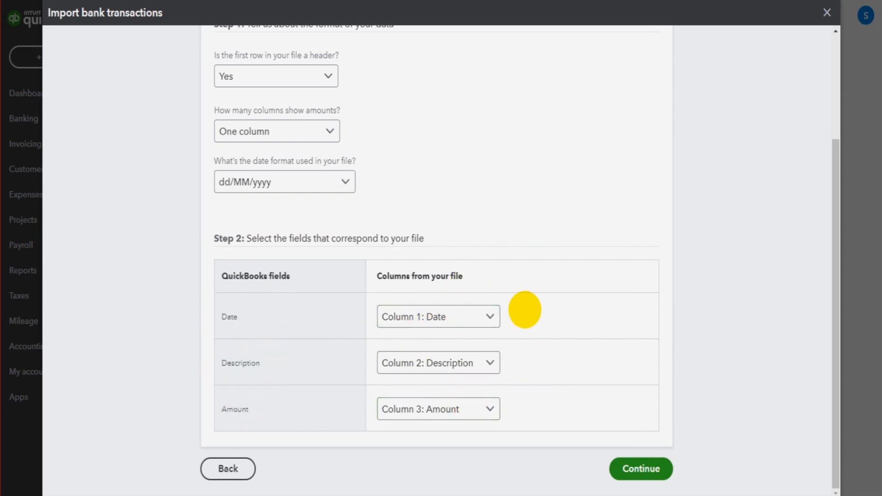
{"action": "left_click", "coordinate": [642, 469]}
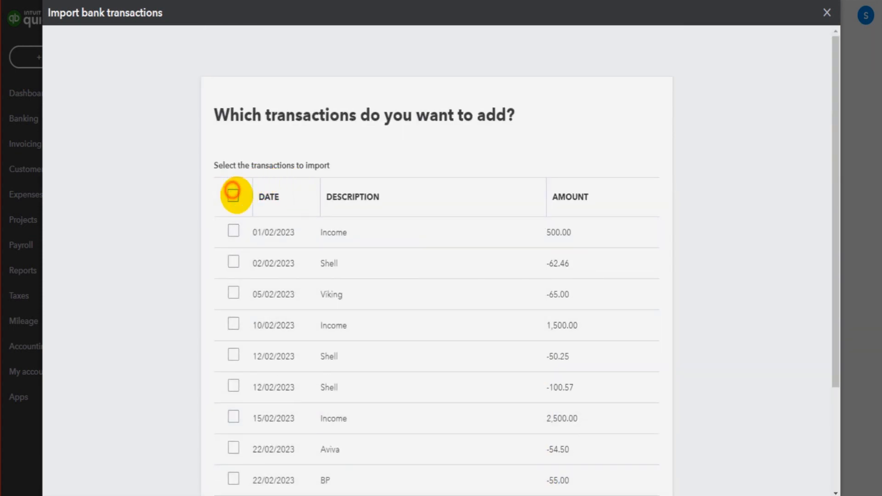
Select all transactions in the list for import and confirm importing them.
{"action": "left_click", "coordinate": [233, 192]}
{"action": "scroll", "coordinate": [536, 232], "scroll_direction": "down", "scroll_amount": 3}
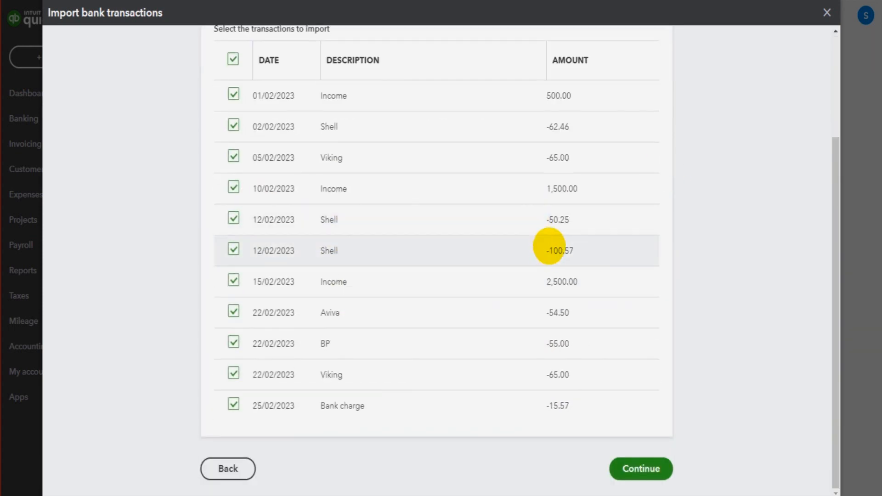
{"action": "scroll", "coordinate": [459, 299], "scroll_direction": "up", "scroll_amount": 3}
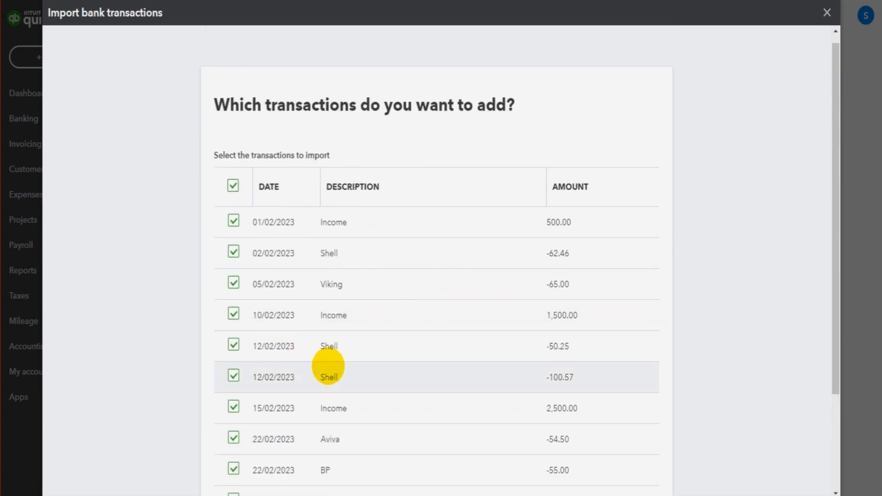
{"action": "scroll", "coordinate": [419, 354], "scroll_direction": "down", "scroll_amount": 3}
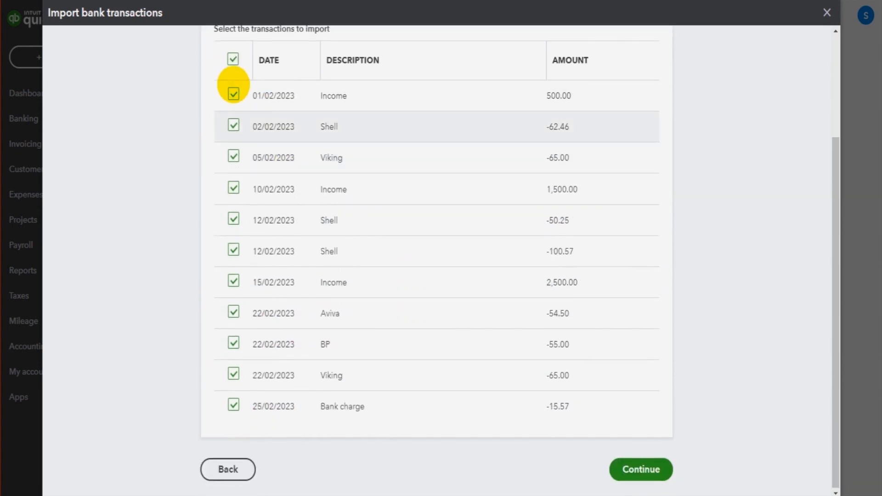
{"action": "left_click", "coordinate": [658, 467]}
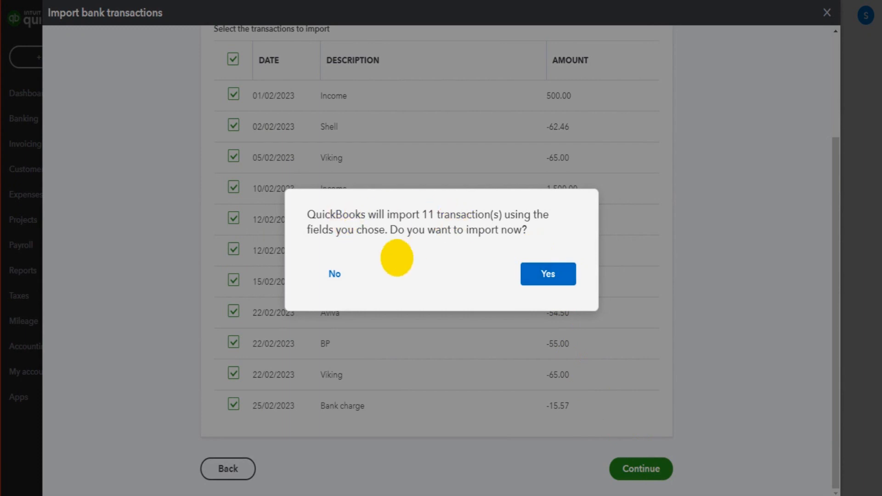
{"action": "left_click", "coordinate": [552, 270]}
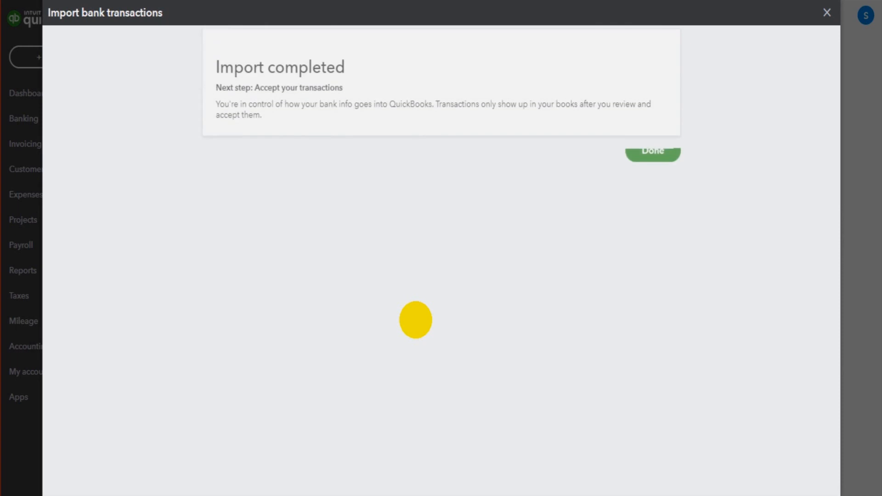
Close the import completion screen and dismiss the setup prompts on the Banking page.
{"action": "left_click", "coordinate": [657, 212]}
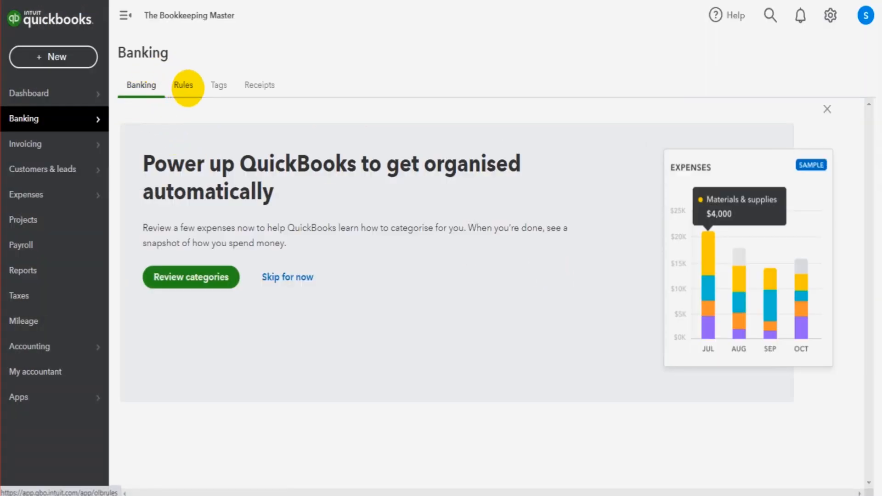
{"action": "left_click", "coordinate": [290, 277]}
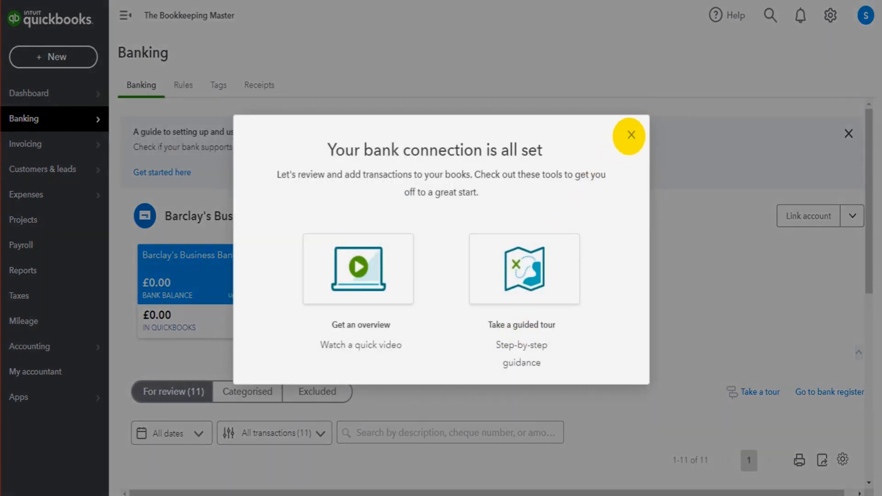
{"action": "left_click", "coordinate": [630, 134]}
Compare the imported For review transactions with the rows in the spreadsheet.
{"action": "scroll", "coordinate": [220, 309], "scroll_direction": "down", "scroll_amount": 6}
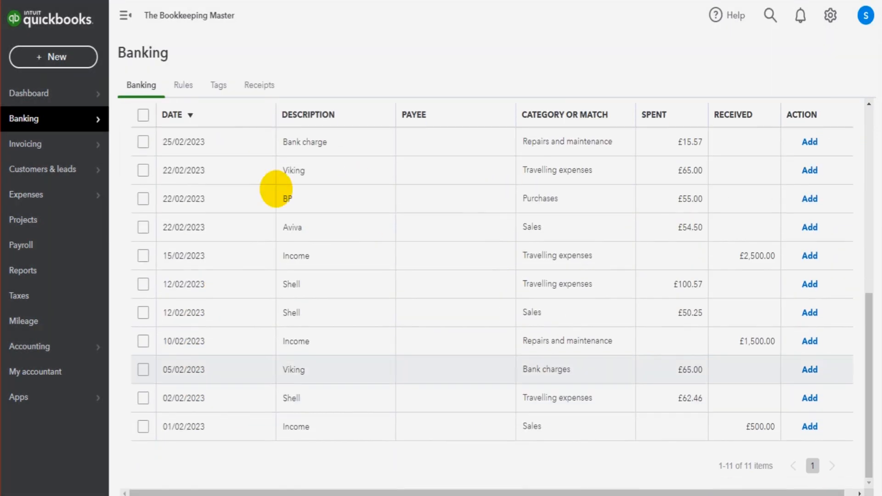
{"action": "scroll", "coordinate": [391, 316], "scroll_direction": "up", "scroll_amount": 4}
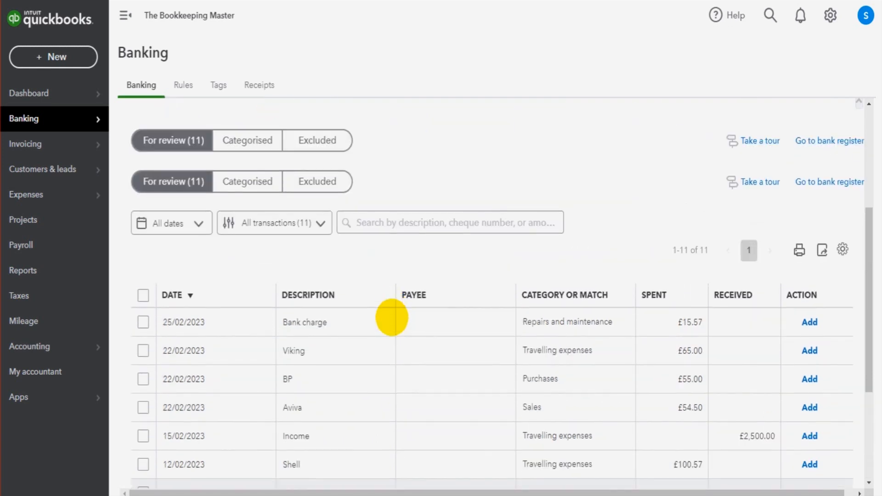
{"action": "scroll", "coordinate": [390, 315], "scroll_direction": "down", "scroll_amount": 4}
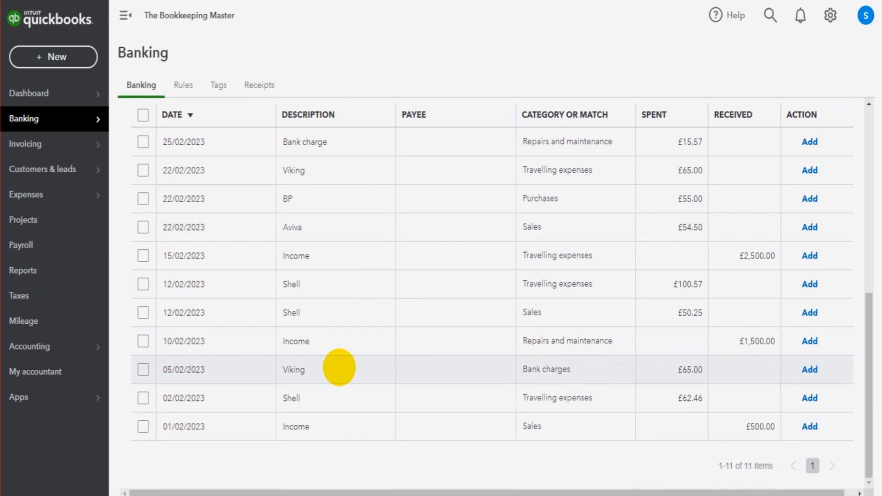
{"action": "scroll", "coordinate": [339, 367], "scroll_direction": "up", "scroll_amount": 4}
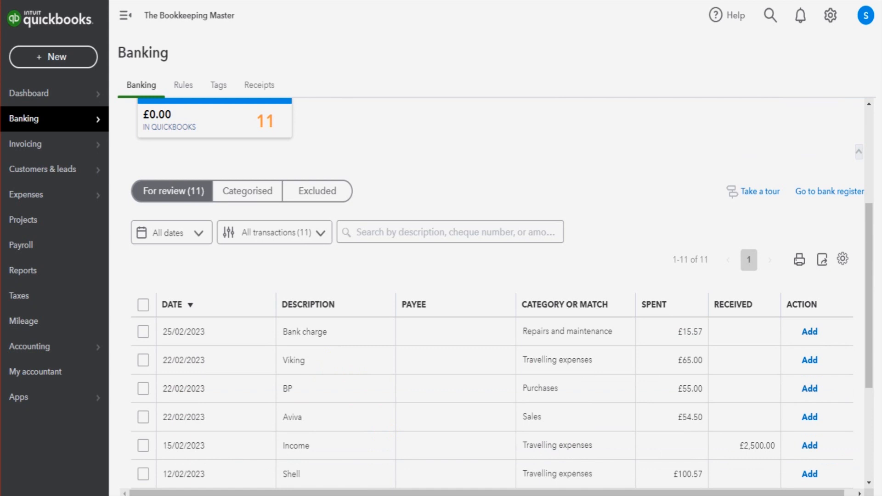
{"action": "key", "text": "alt+Tab"}
{"action": "left_click", "coordinate": [250, 270]}
{"action": "left_click_drag", "start_coordinate": [165, 228], "coordinate": [256, 346]}
{"action": "left_click", "coordinate": [256, 294]}
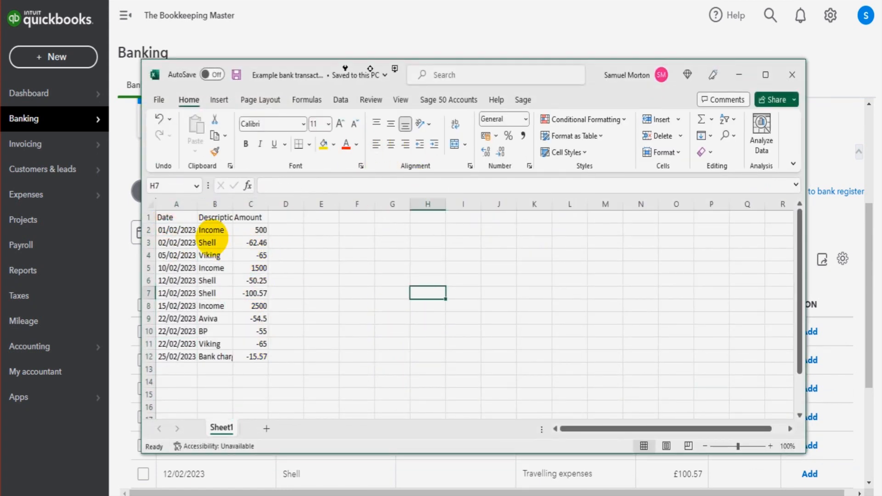
{"action": "left_click_drag", "start_coordinate": [181, 213], "coordinate": [329, 335]}
{"action": "left_click", "coordinate": [448, 342]}
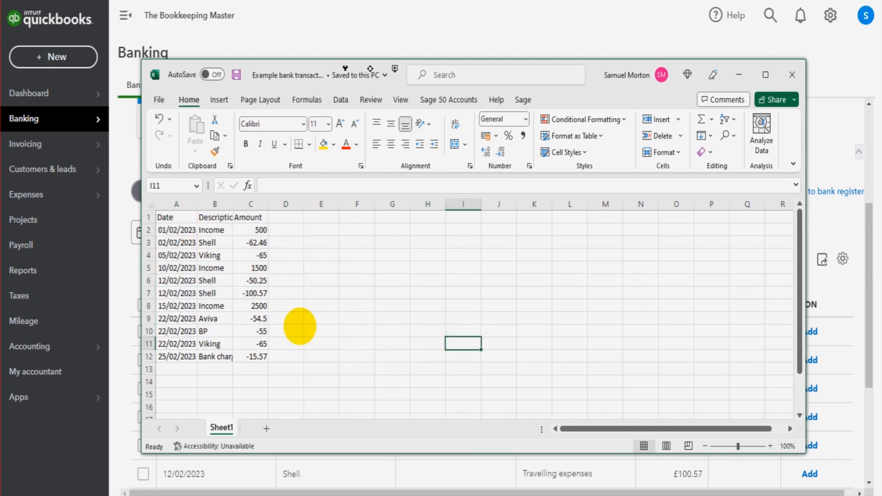
{"action": "left_click", "coordinate": [737, 74]}
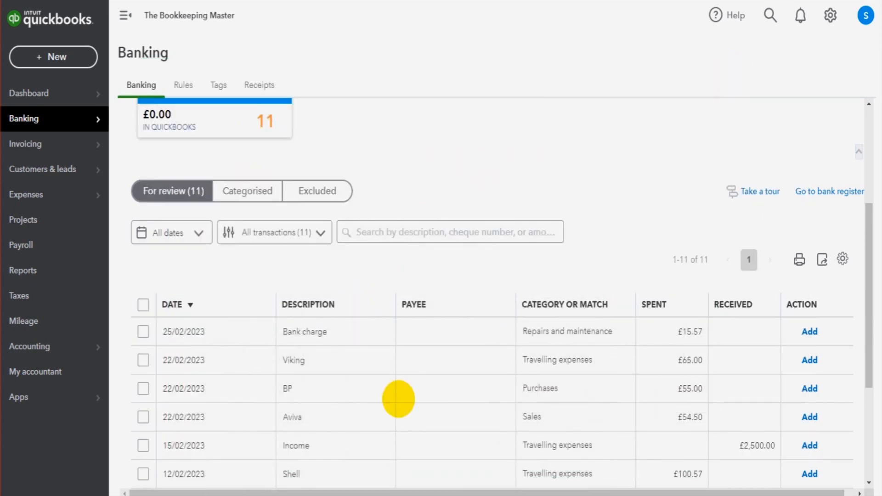
Review the imported transactions and their suggested categories in the For review list.
{"action": "scroll", "coordinate": [380, 342], "scroll_direction": "down", "scroll_amount": 3}
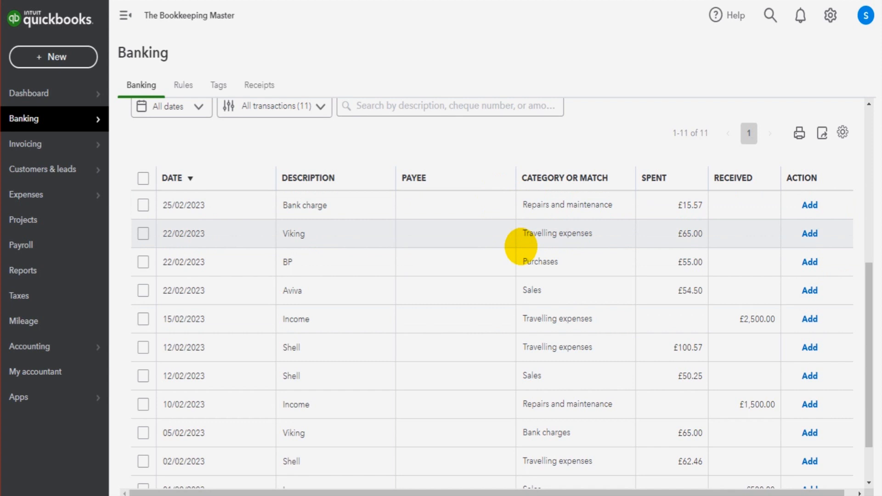
{"action": "scroll", "coordinate": [521, 246], "scroll_direction": "up", "scroll_amount": 4}
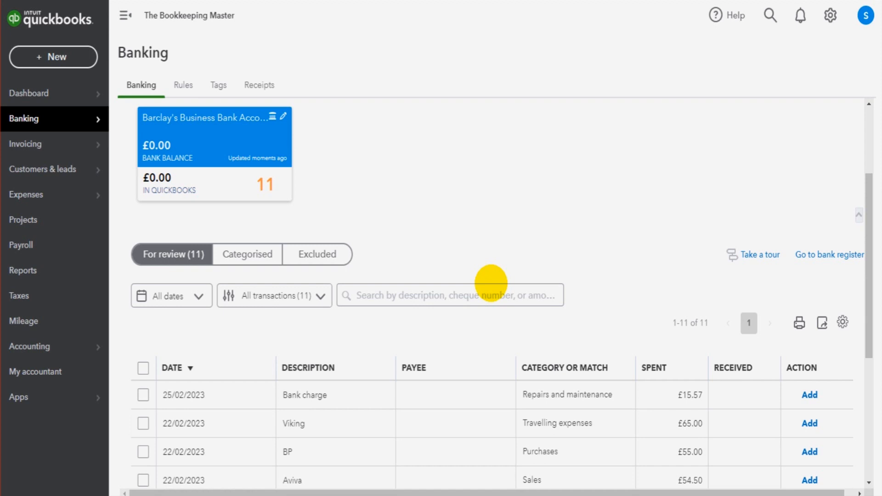
{"action": "scroll", "coordinate": [453, 291], "scroll_direction": "down", "scroll_amount": 2}
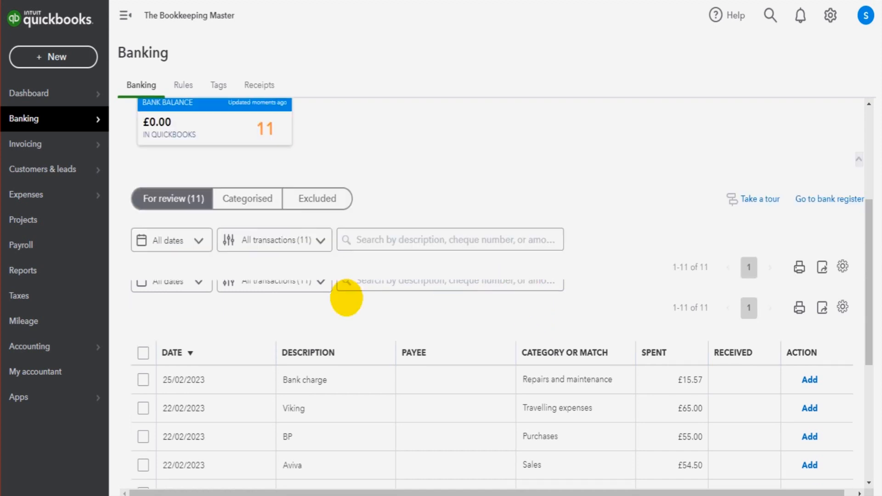
{"action": "scroll", "coordinate": [407, 404], "scroll_direction": "down", "scroll_amount": 2}
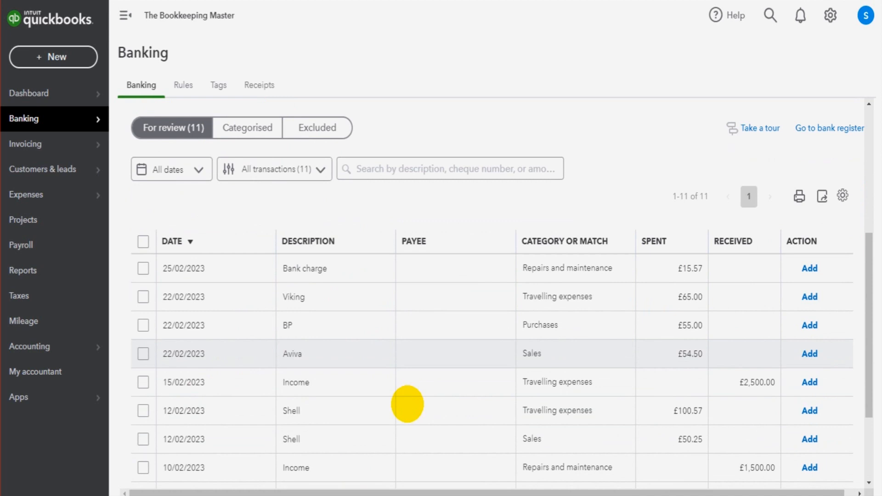
{"action": "scroll", "coordinate": [407, 404], "scroll_direction": "up", "scroll_amount": 4}
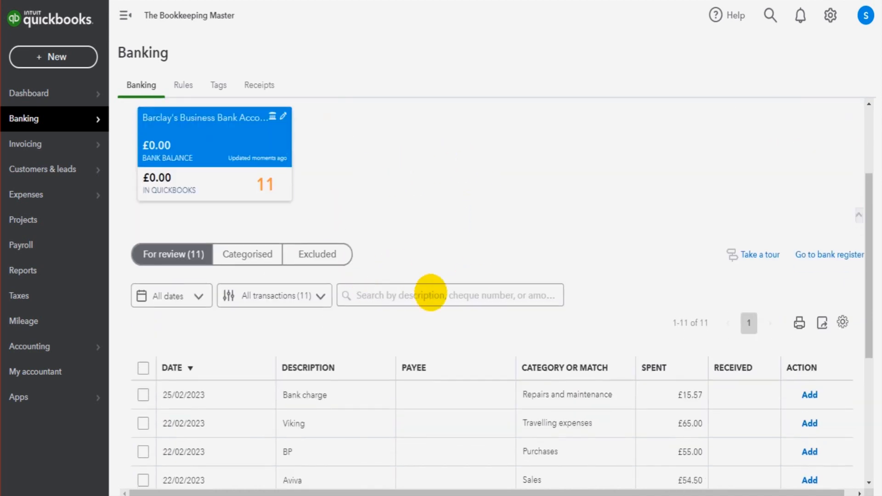
{"action": "scroll", "coordinate": [383, 286], "scroll_direction": "down", "scroll_amount": 6}
{"action": "scroll", "coordinate": [415, 265], "scroll_direction": "down", "scroll_amount": 2}
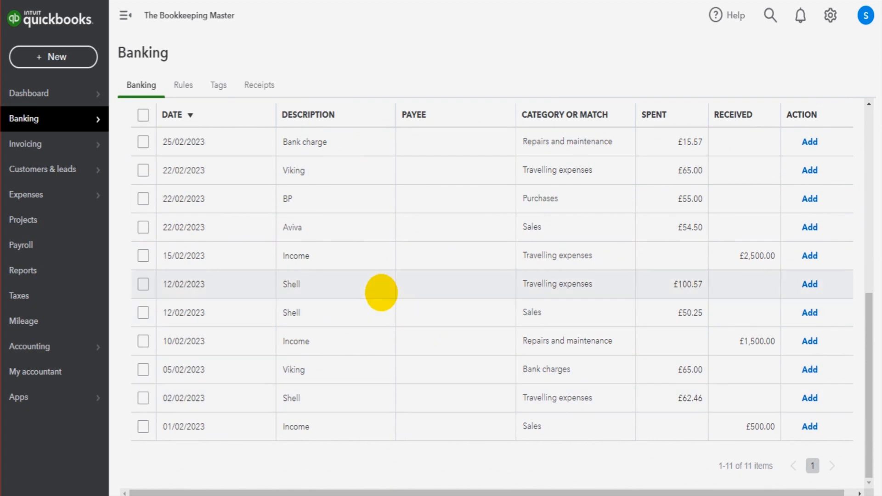
{"action": "scroll", "coordinate": [381, 293], "scroll_direction": "up", "scroll_amount": 8}
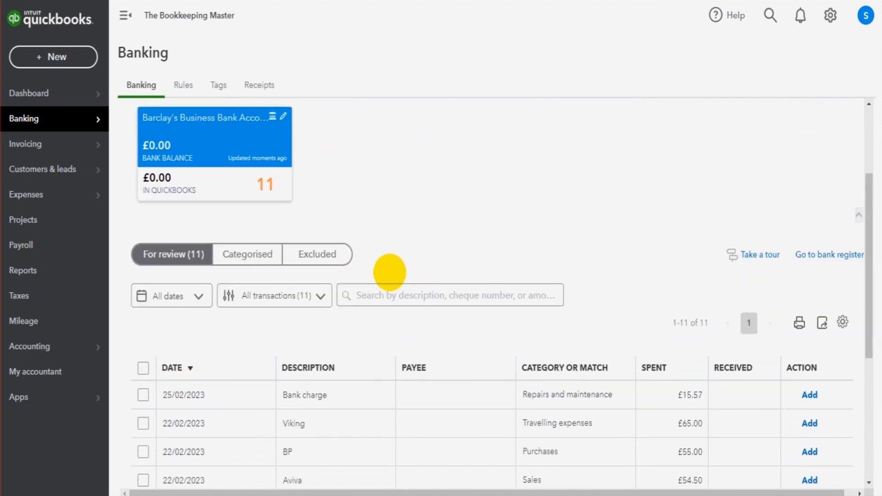
{"action": "scroll", "coordinate": [394, 275], "scroll_direction": "down", "scroll_amount": 6}
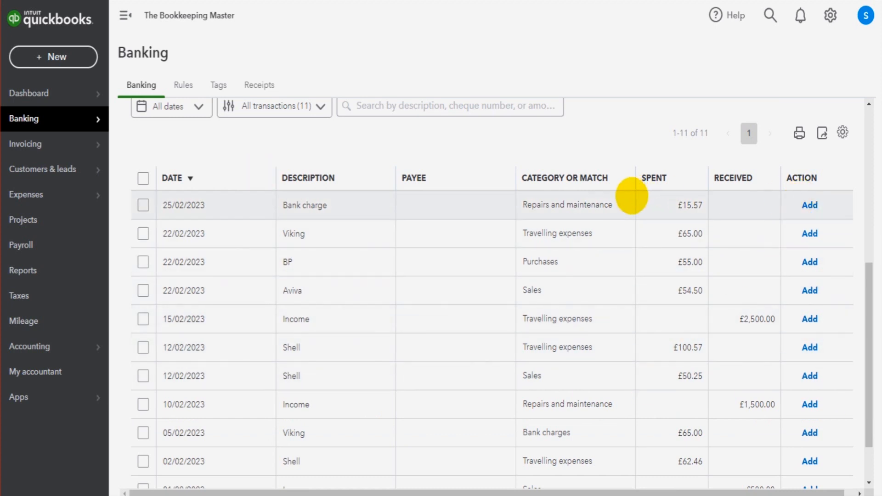
{"action": "scroll", "coordinate": [605, 250], "scroll_direction": "up", "scroll_amount": 2}
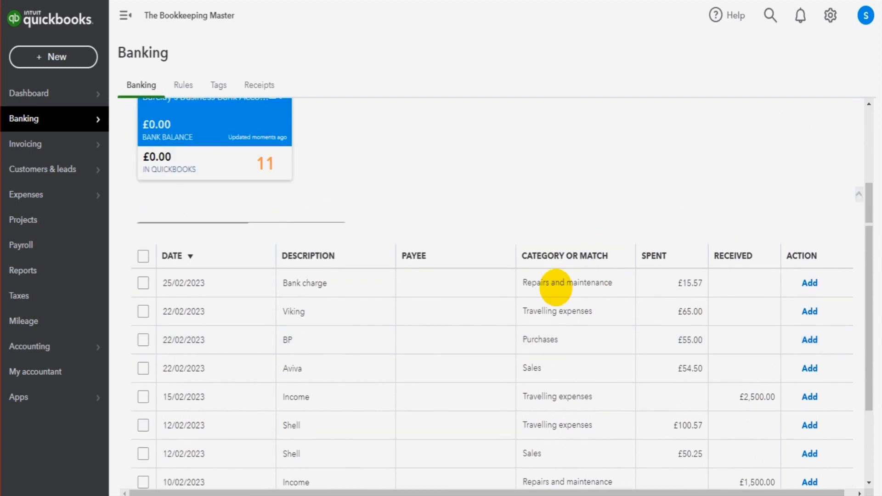
{"action": "scroll", "coordinate": [587, 270], "scroll_direction": "up", "scroll_amount": 6}
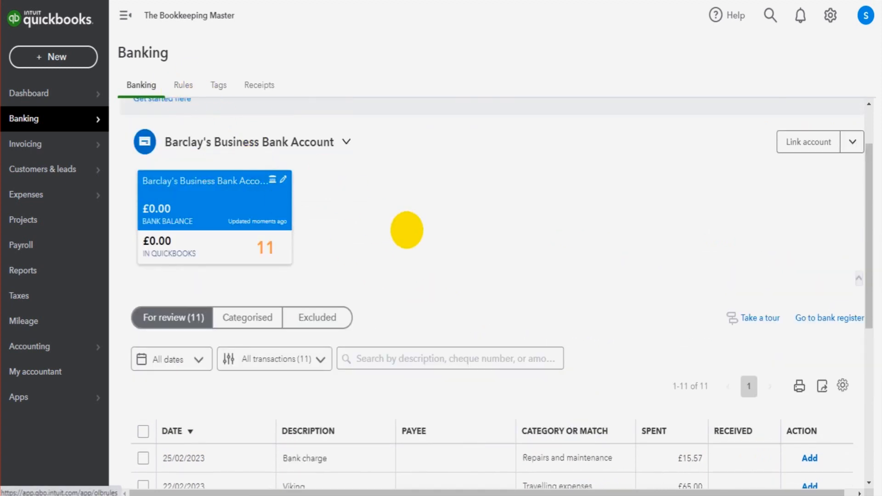
{"action": "scroll", "coordinate": [408, 228], "scroll_direction": "down", "scroll_amount": 3}
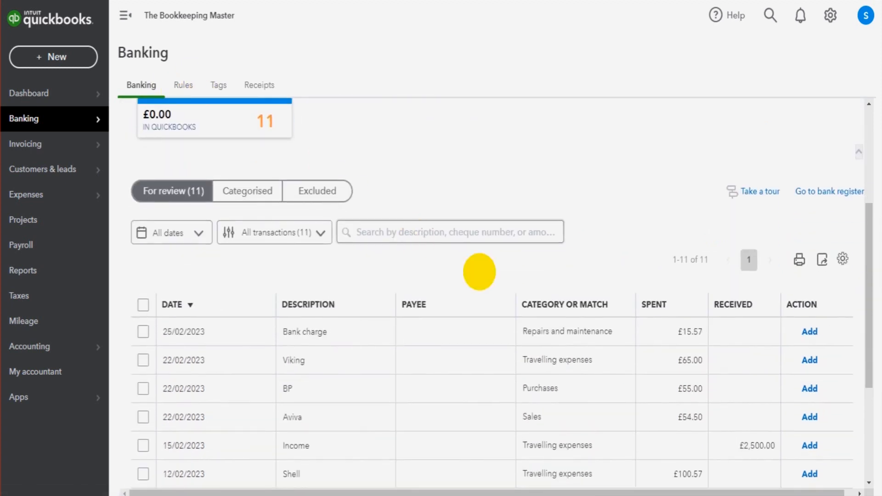
{"action": "scroll", "coordinate": [478, 269], "scroll_direction": "up", "scroll_amount": 3}
{"action": "scroll", "coordinate": [309, 435], "scroll_direction": "down", "scroll_amount": 2}
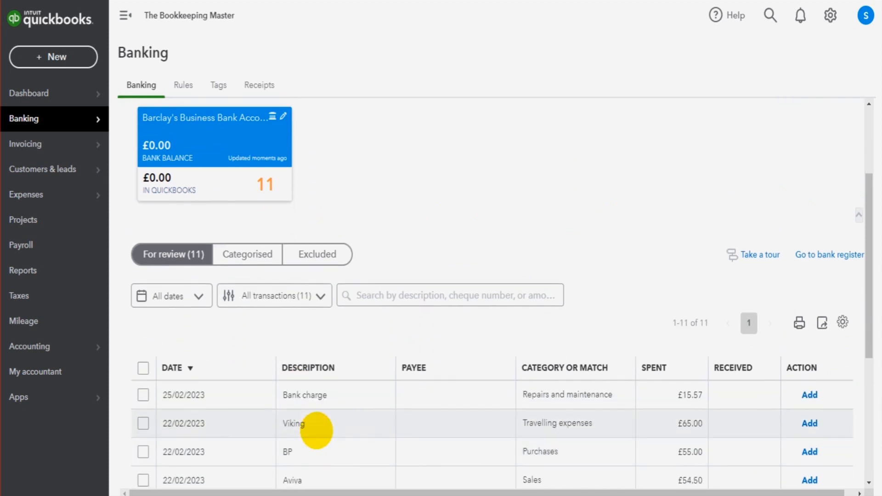